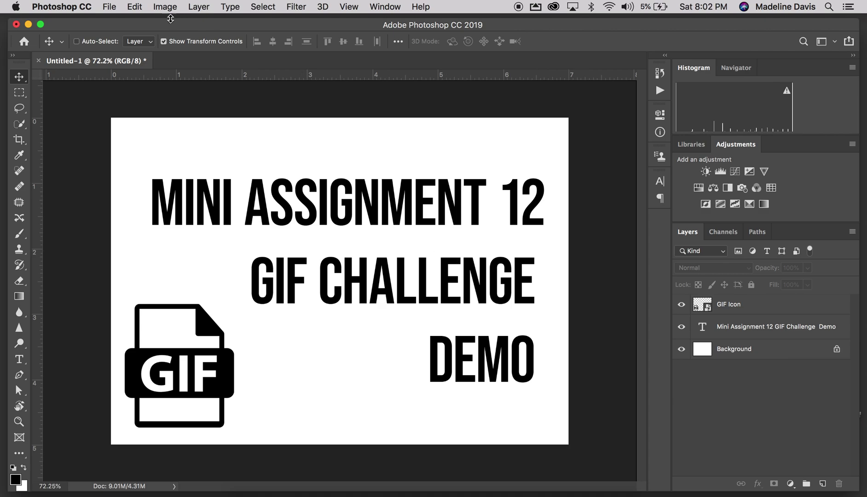
# Load CeltusGIF1.jpg through CeltusGIF16.jpg as separate layers with Load Files into Stack
pyautogui.click(109, 8)
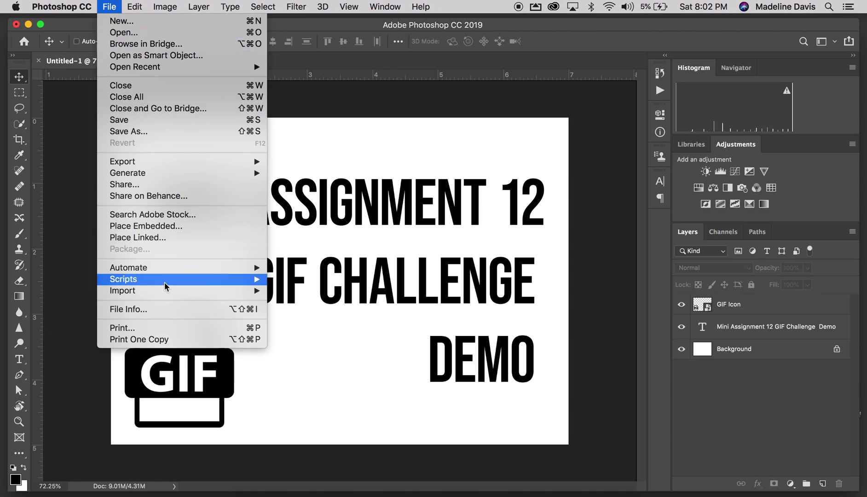
pyautogui.moveTo(163, 282)
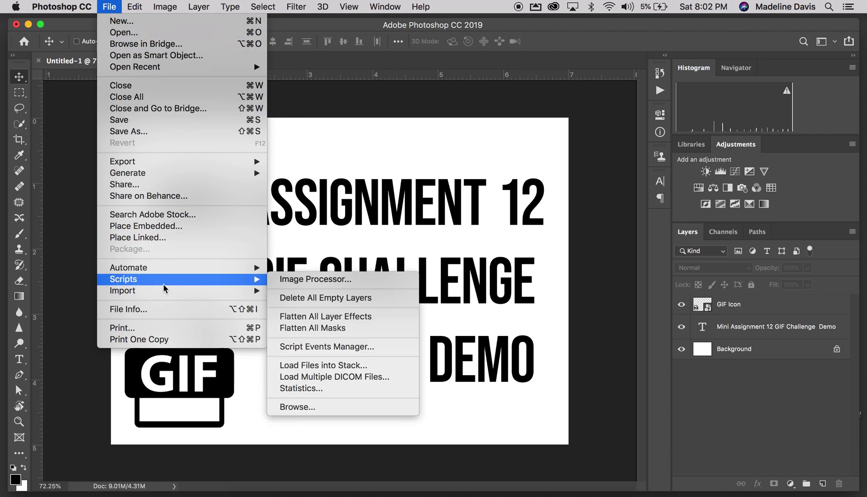
pyautogui.click(373, 366)
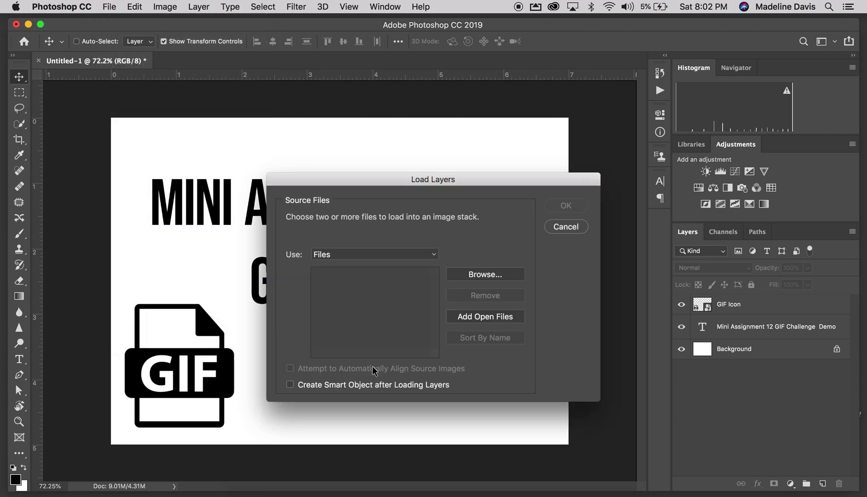
pyautogui.click(484, 274)
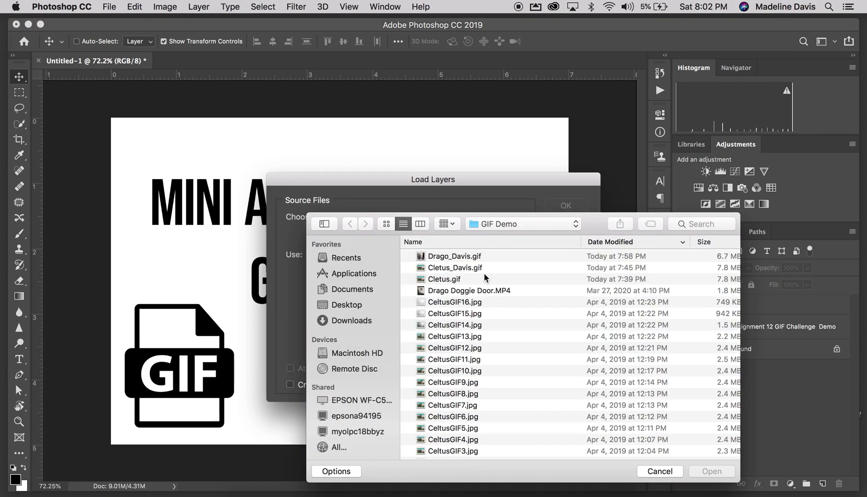
pyautogui.click(474, 302)
pyautogui.scroll(-2, 464, 455)
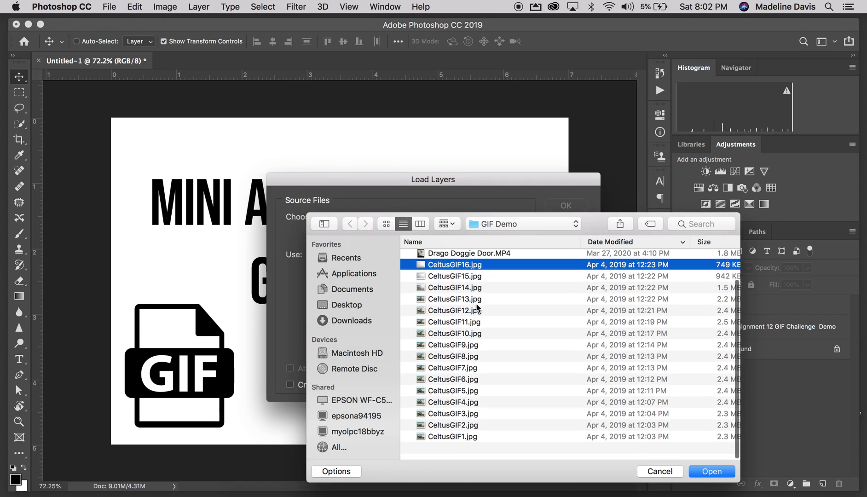
pyautogui.keyDown('shift'); pyautogui.click(463, 454); pyautogui.keyUp('shift')
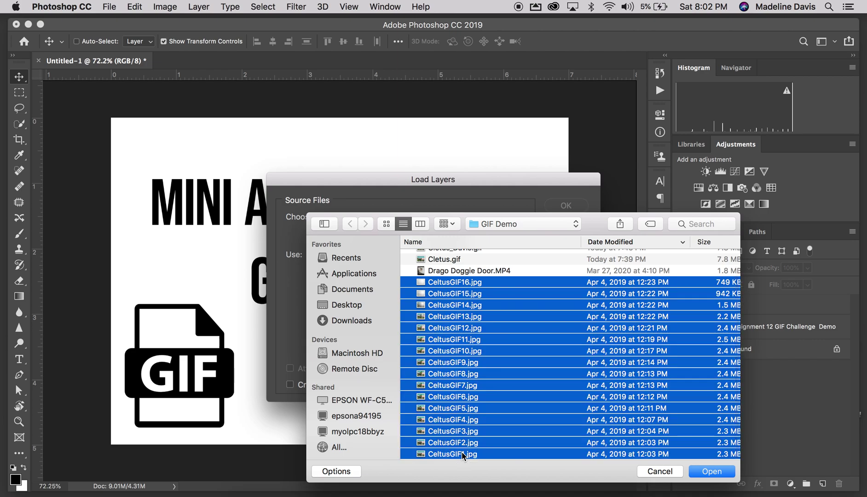
pyautogui.click(712, 471)
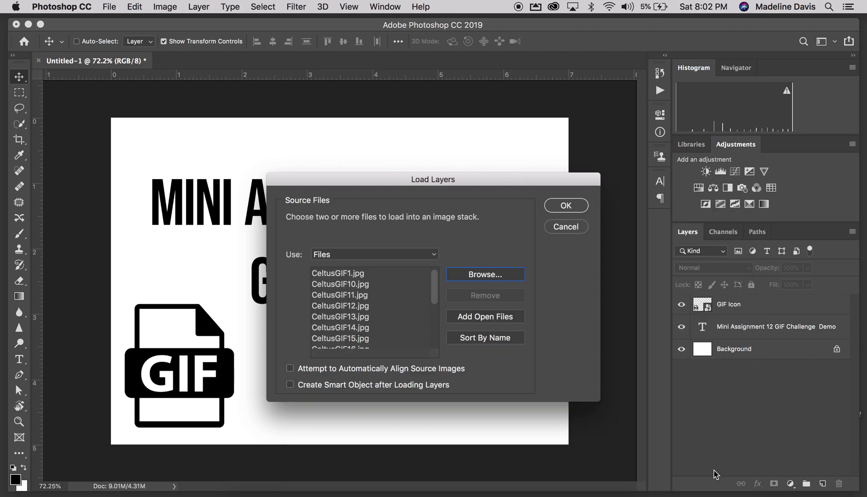
pyautogui.moveTo(434, 276); pyautogui.dragTo(434, 328)
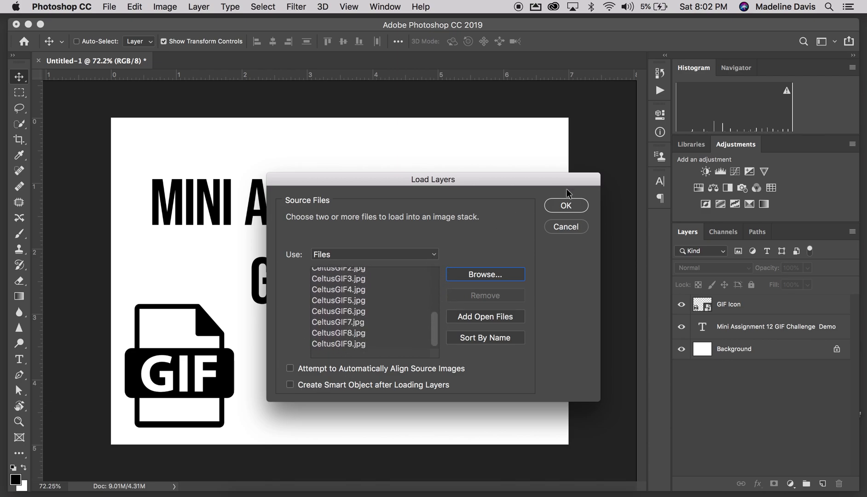
pyautogui.click(571, 208)
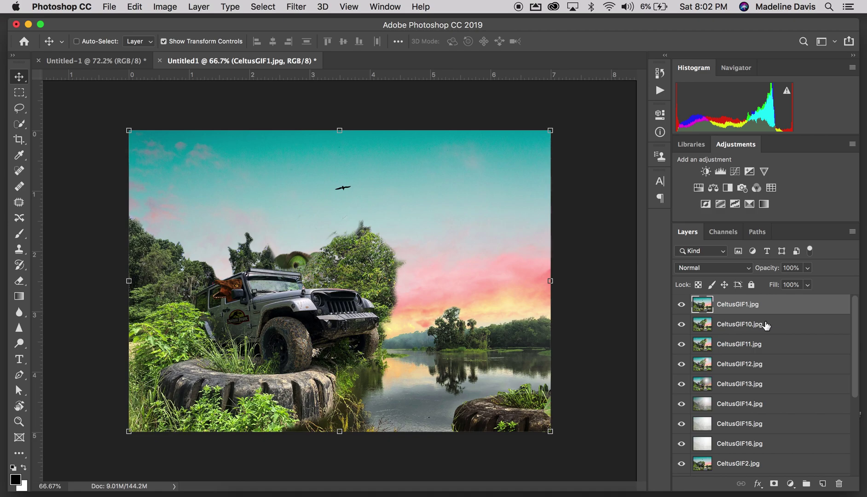
# Drag layers CeltusGIF10–16 below CeltusGIF9 so the stack runs in order 1 to 16
pyautogui.click(765, 327)
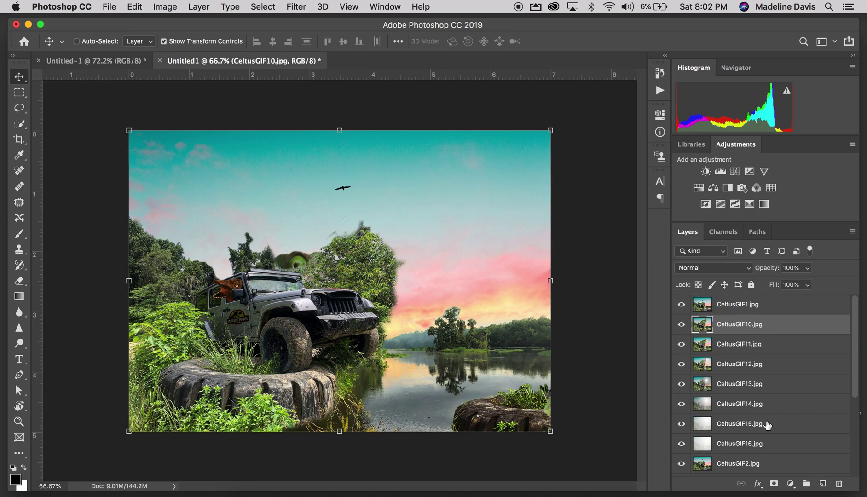
pyautogui.keyDown('shift'); pyautogui.click(774, 451); pyautogui.keyUp('shift')
pyautogui.moveTo(789, 416); pyautogui.dragTo(767, 319)
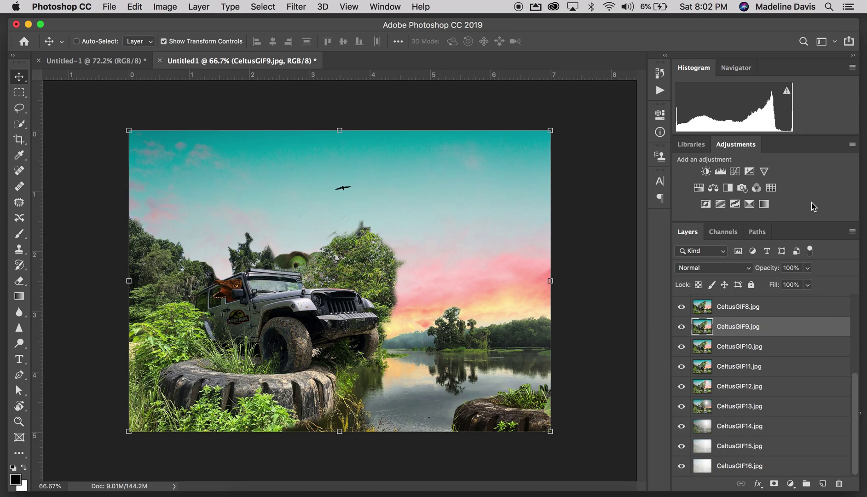
pyautogui.scroll(5, 824, 416)
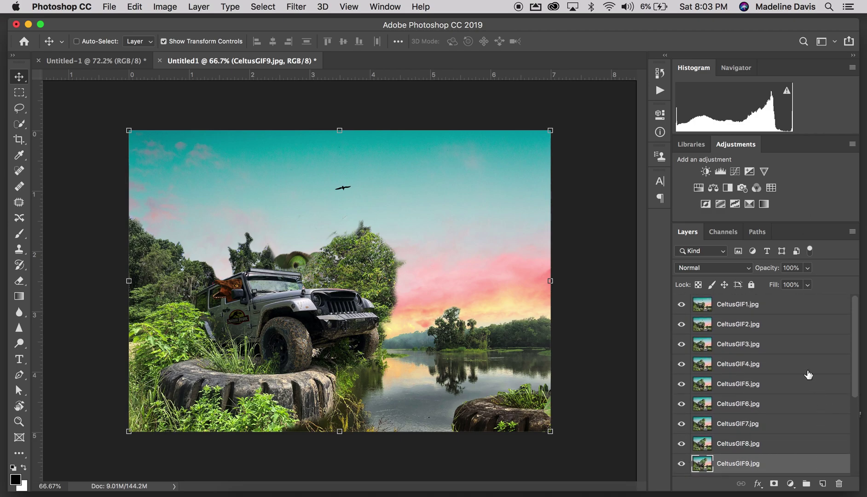
pyautogui.scroll(-5, 775, 309)
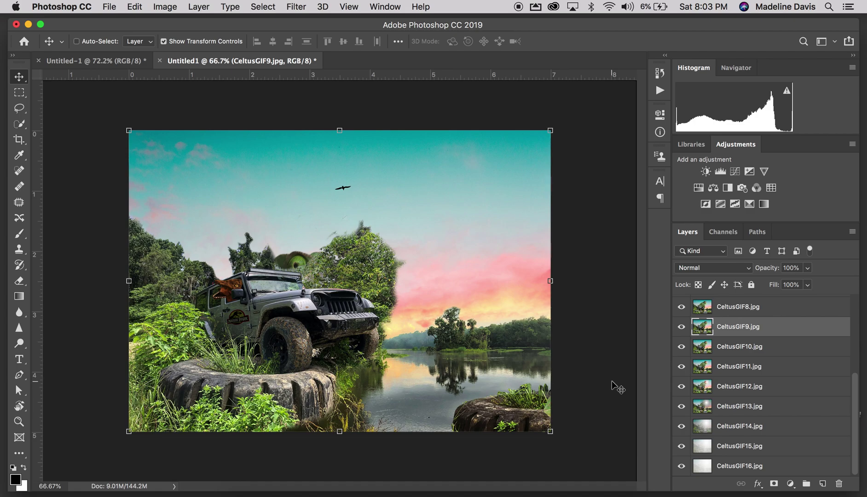
pyautogui.click(394, 7)
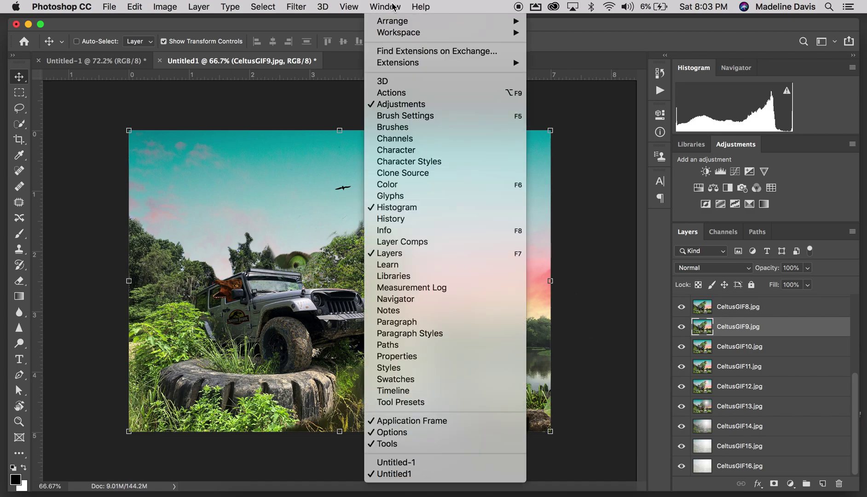
# Show the Timeline, create a frame animation, and toggle CeltusGIF1.jpg's visibility off and back on
pyautogui.click(441, 391)
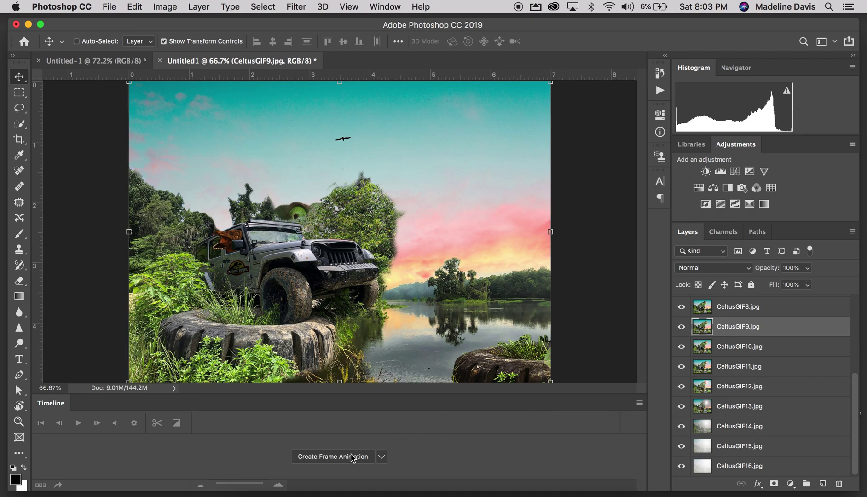
pyautogui.click(328, 458)
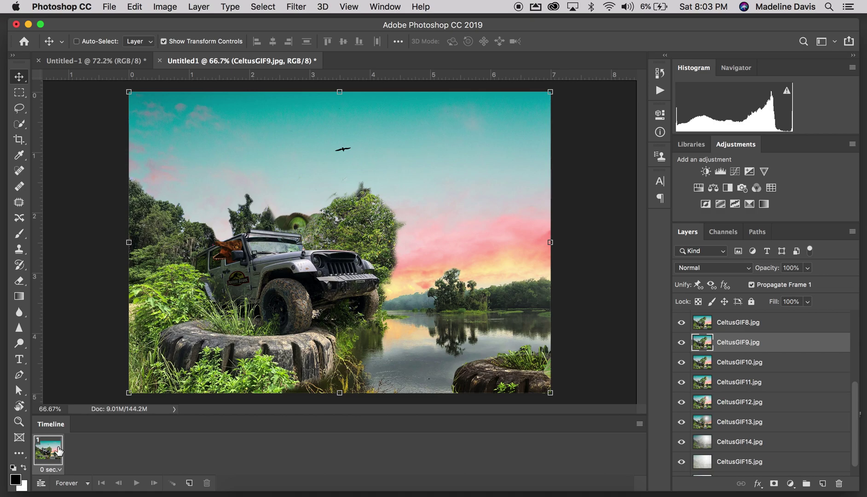
pyautogui.scroll(3, 782, 380)
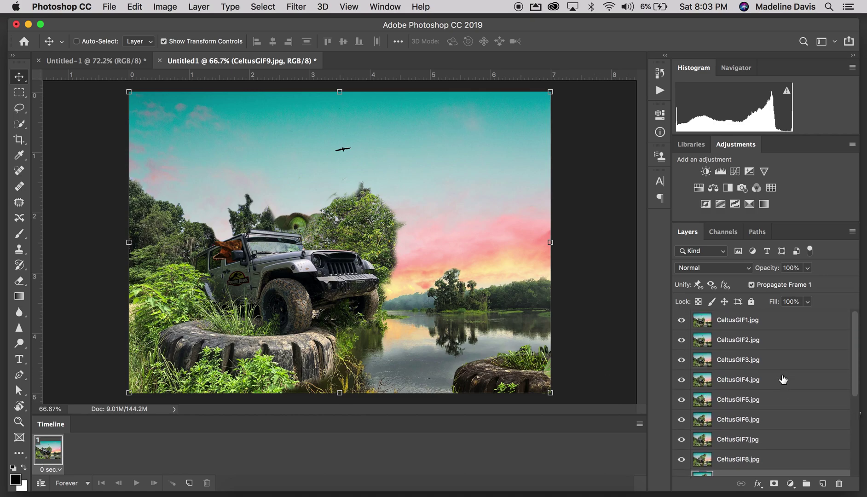
pyautogui.click(760, 322)
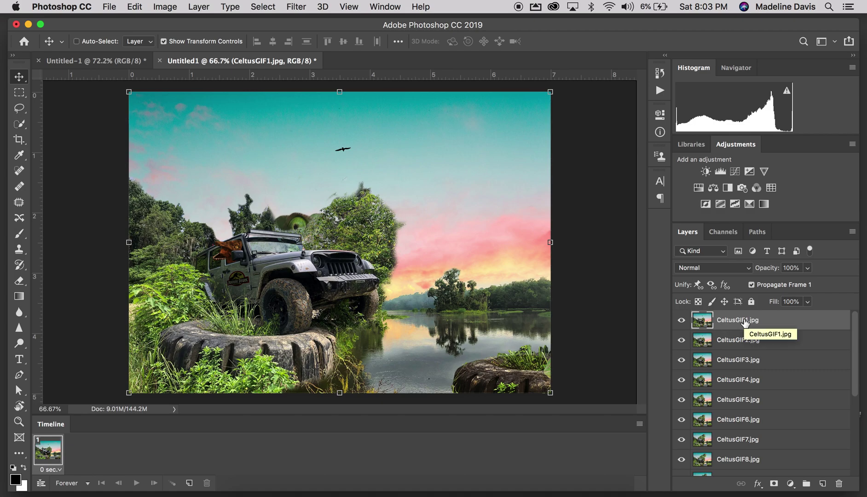
pyautogui.click(681, 320)
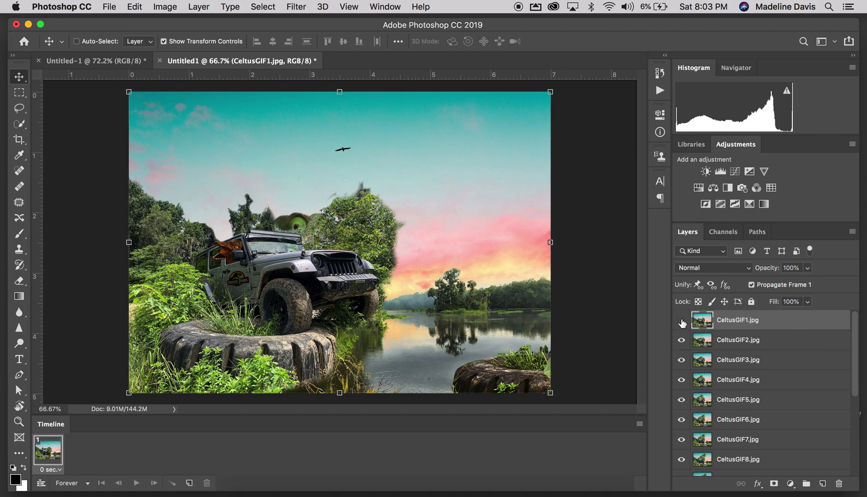
pyautogui.click(681, 320)
# Turn each layer into its own animation frame and preview the playback
pyautogui.click(639, 425)
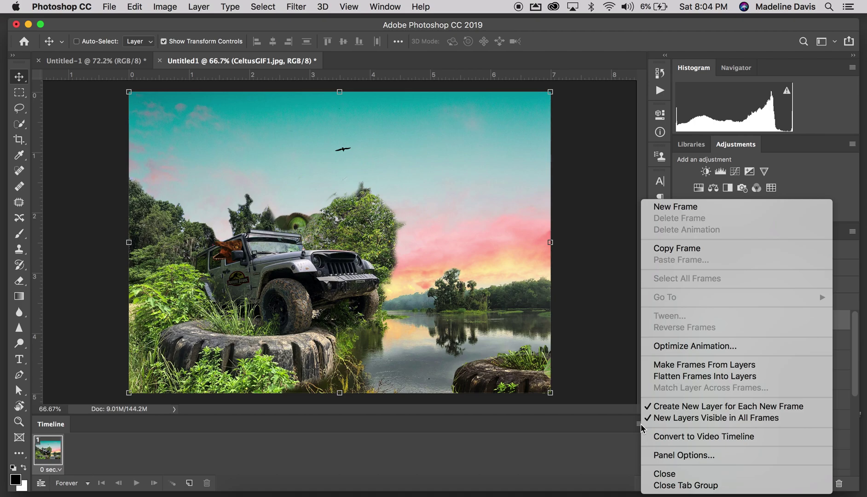
pyautogui.click(744, 370)
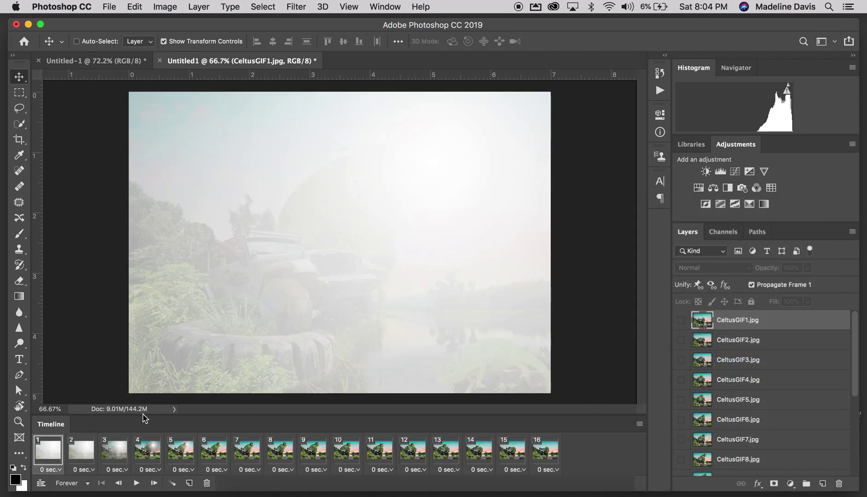
pyautogui.click(136, 483)
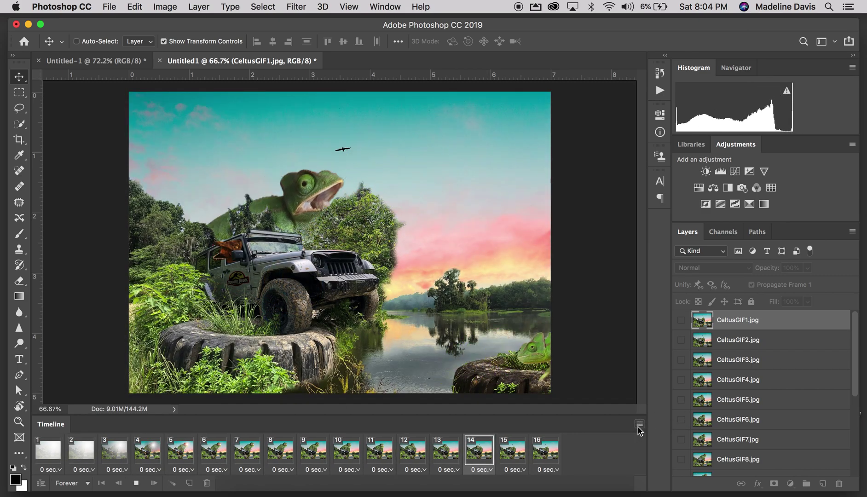
# Reverse the order of the frames and preview the reversed animation
pyautogui.click(639, 425)
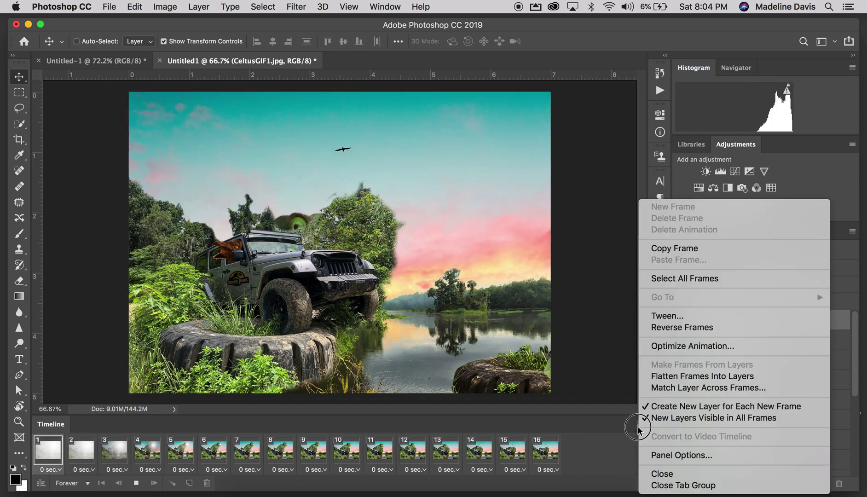
pyautogui.click(683, 328)
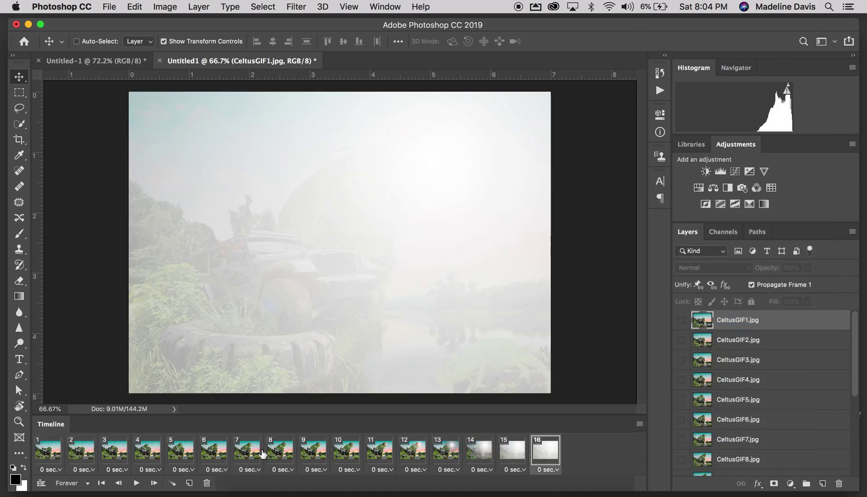
pyautogui.click(135, 486)
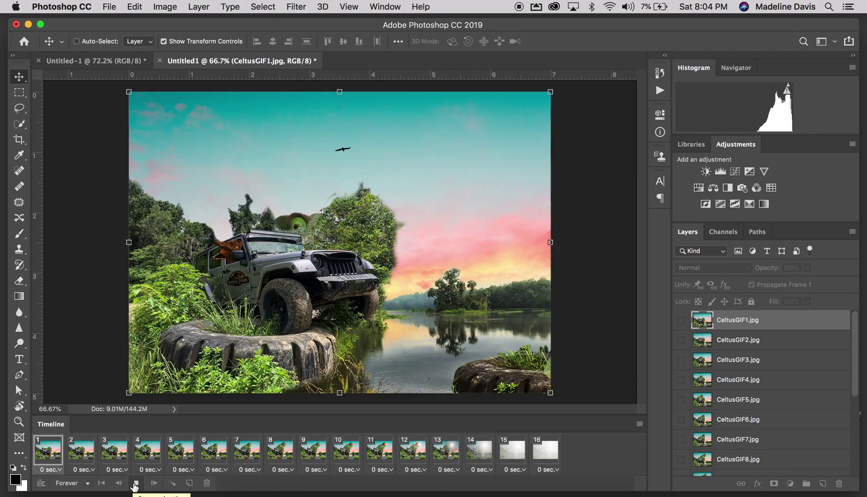
pyautogui.click(135, 485)
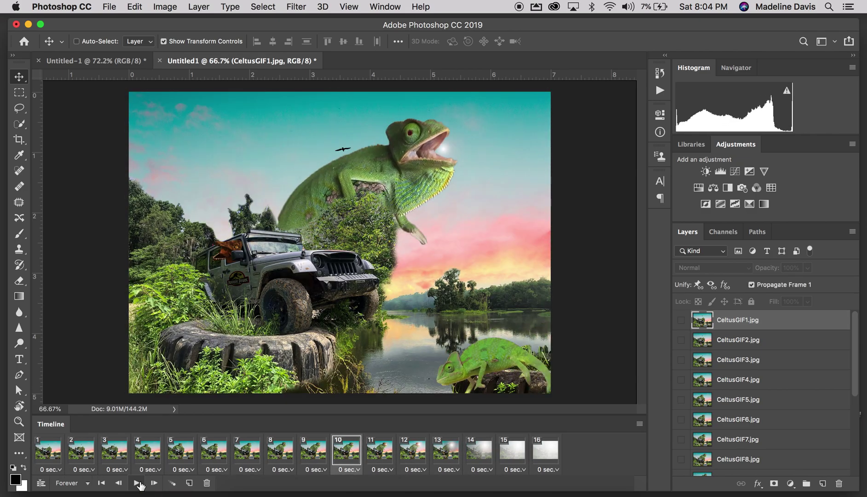
# Set the animation's looping to Forever and play it to preview the loop
pyautogui.click(81, 485)
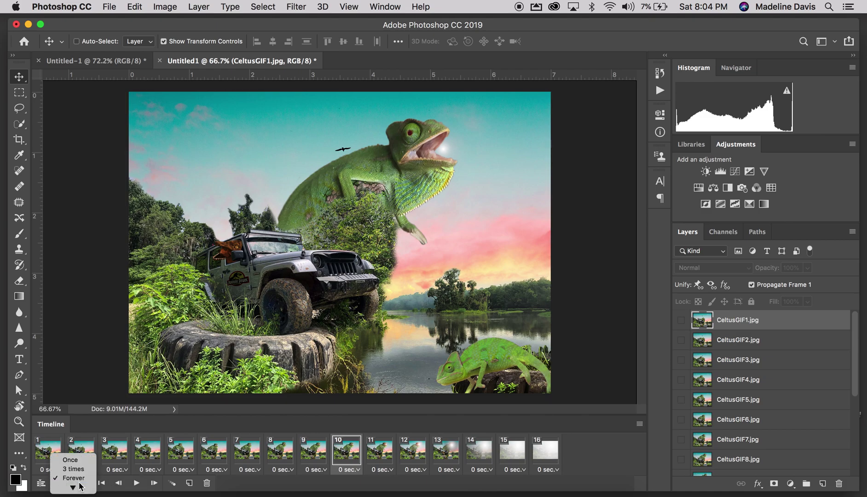
pyautogui.click(70, 460)
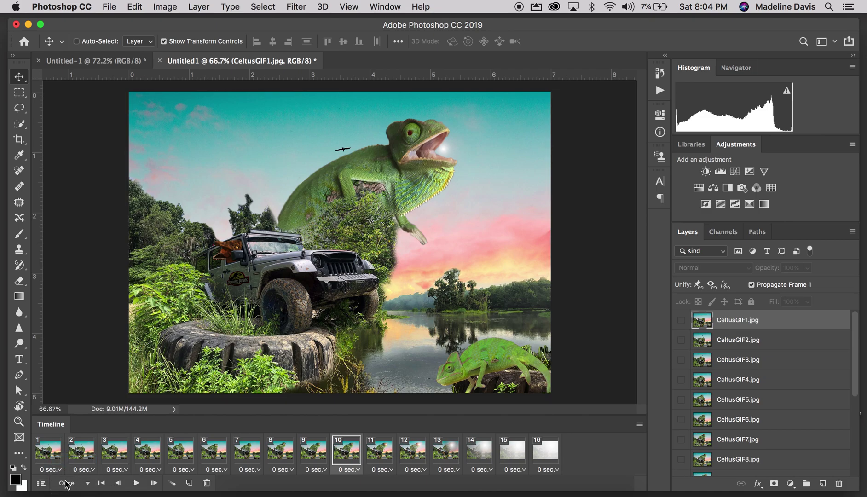
pyautogui.click(81, 483)
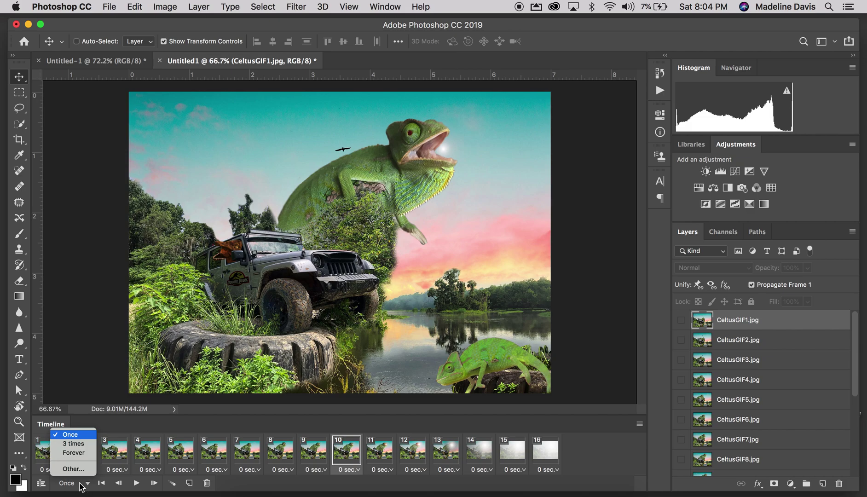
pyautogui.click(74, 452)
pyautogui.click(136, 483)
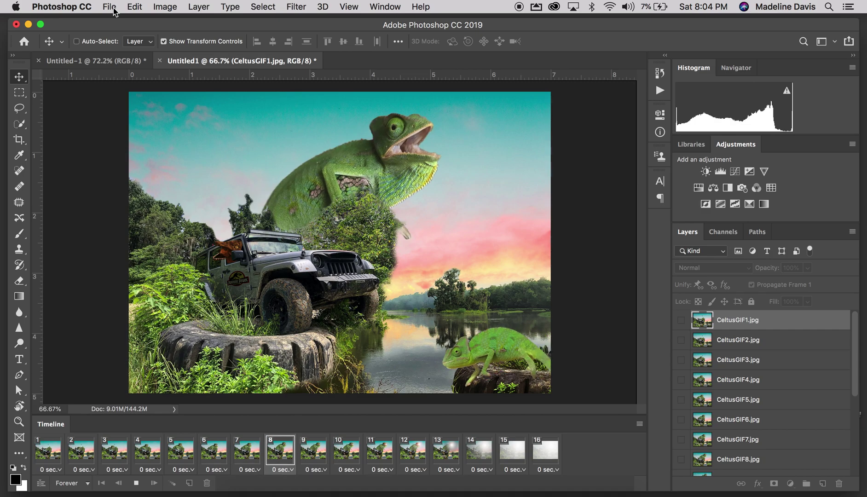
# Open Save for Web (Legacy) with the GIF 128 Dithered preset
pyautogui.click(110, 7)
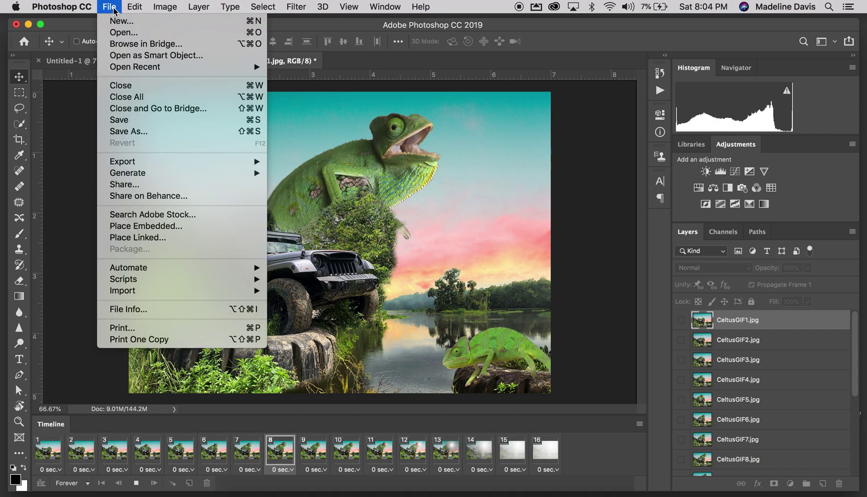
pyautogui.moveTo(144, 162)
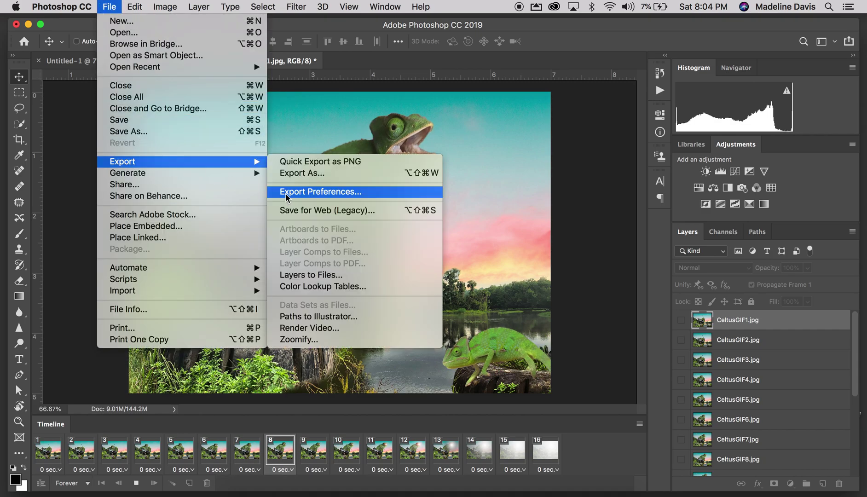
pyautogui.click(313, 213)
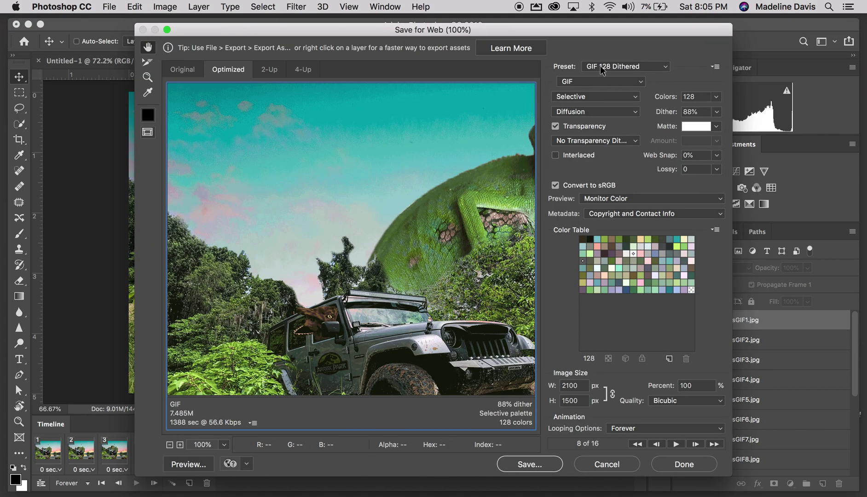
pyautogui.click(638, 68)
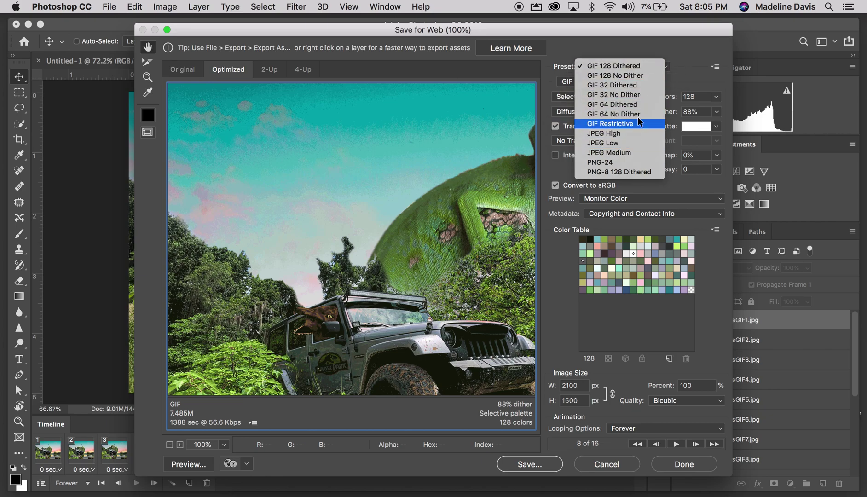
pyautogui.click(643, 63)
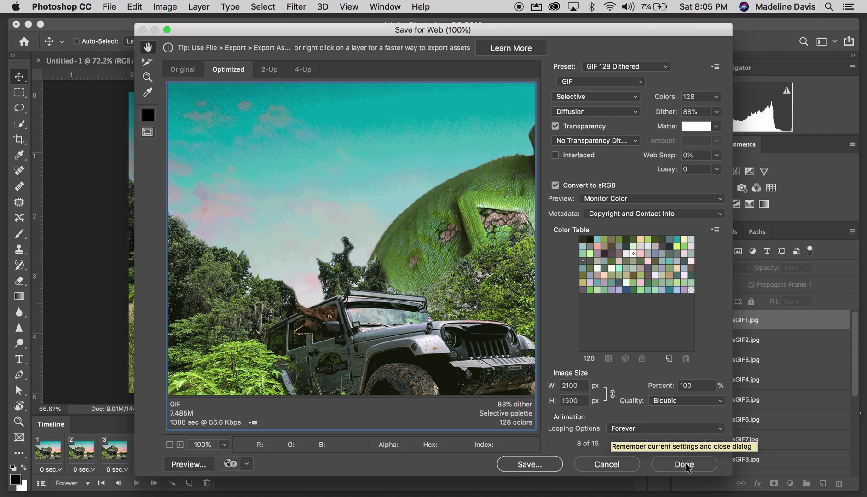
pyautogui.click(541, 463)
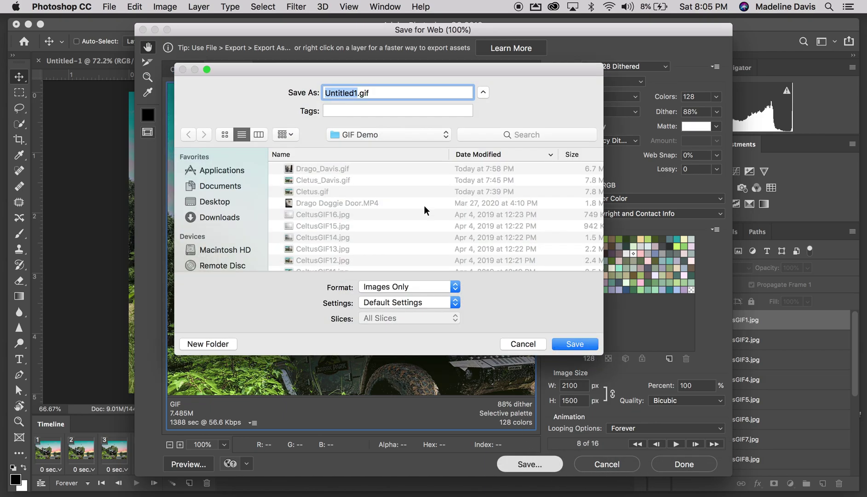
pyautogui.write('Clet')
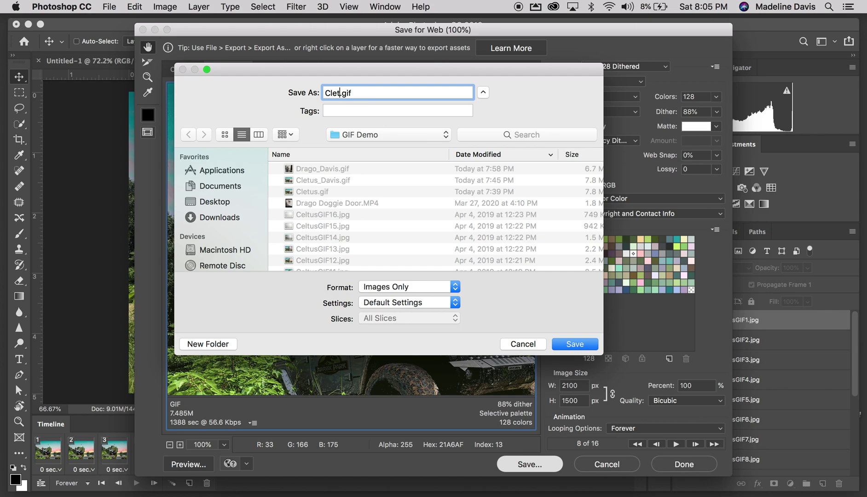
pyautogui.write('us_Davis')
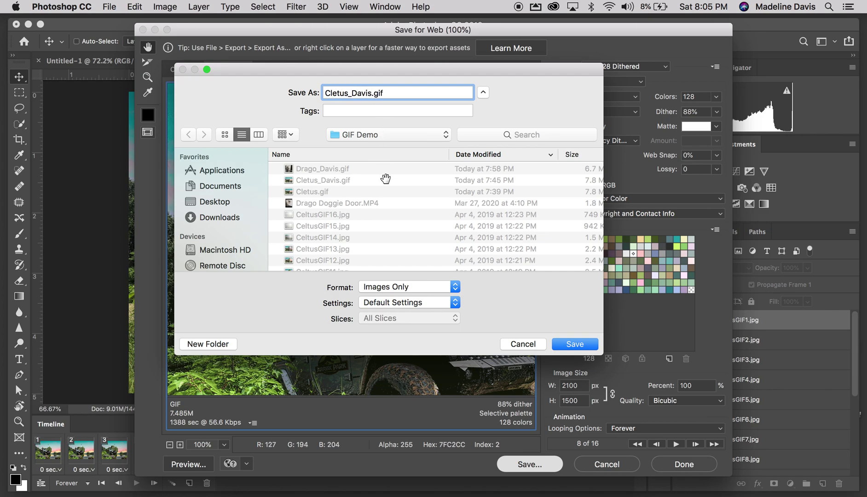
pyautogui.write('1')
pyautogui.click(574, 348)
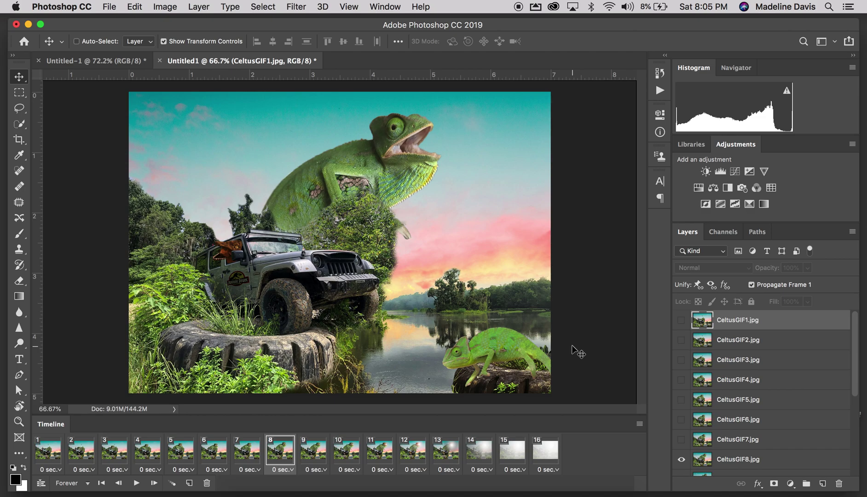
# Close Untitled1 without saving and hide the Timeline panel
pyautogui.click(159, 61)
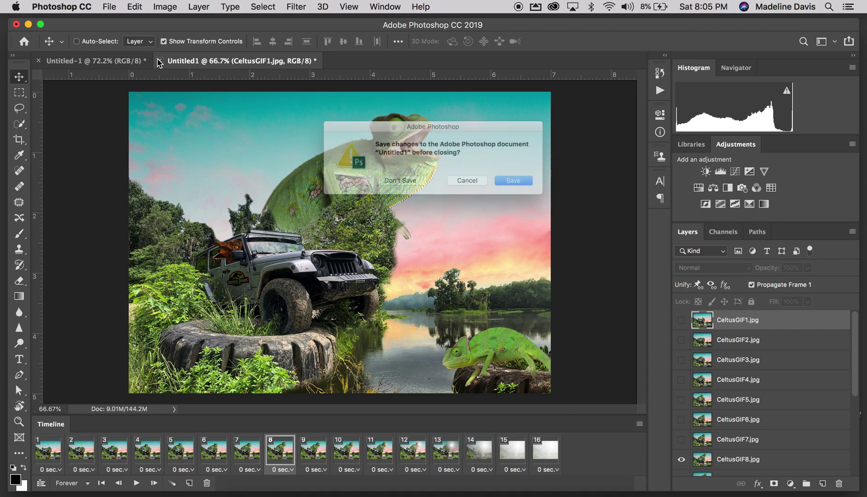
pyautogui.click(399, 186)
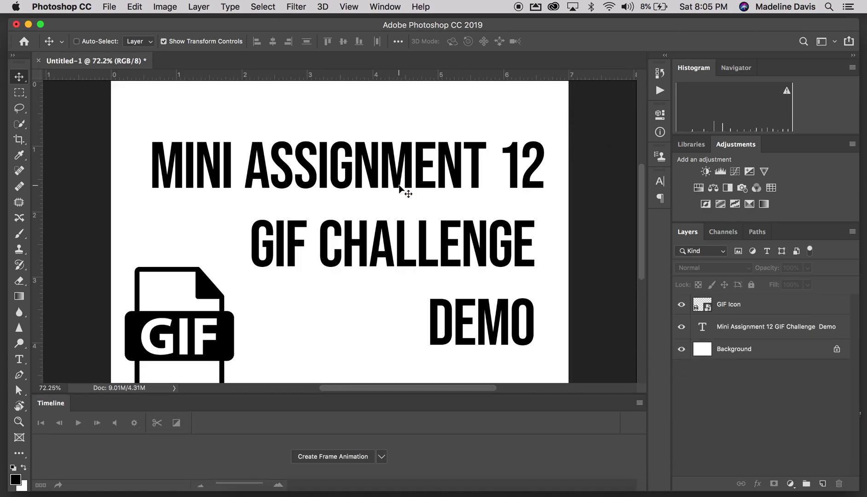
pyautogui.click(385, 6)
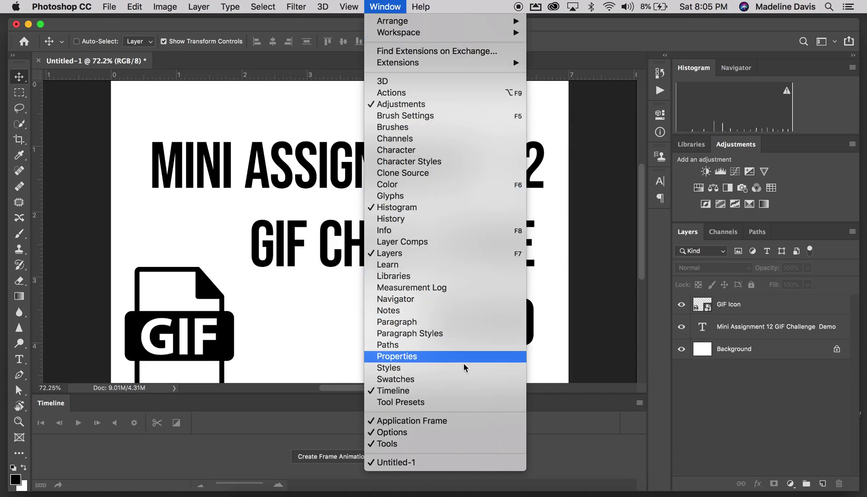
pyautogui.click(461, 391)
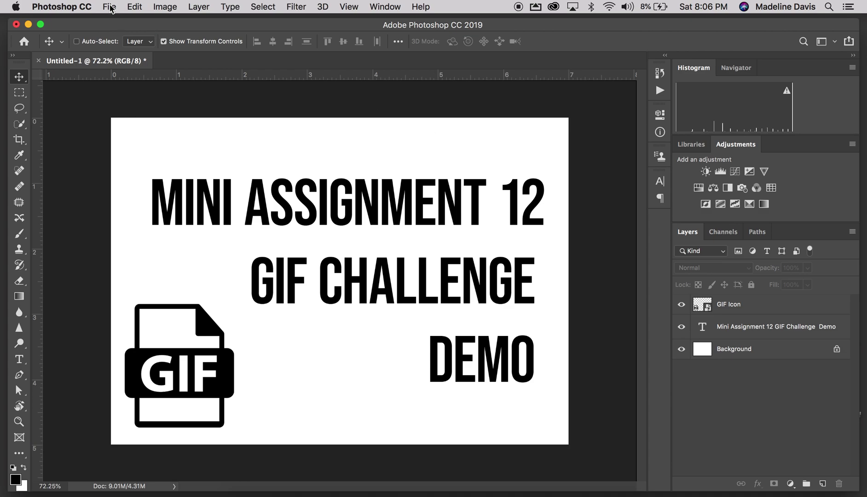
pyautogui.click(110, 7)
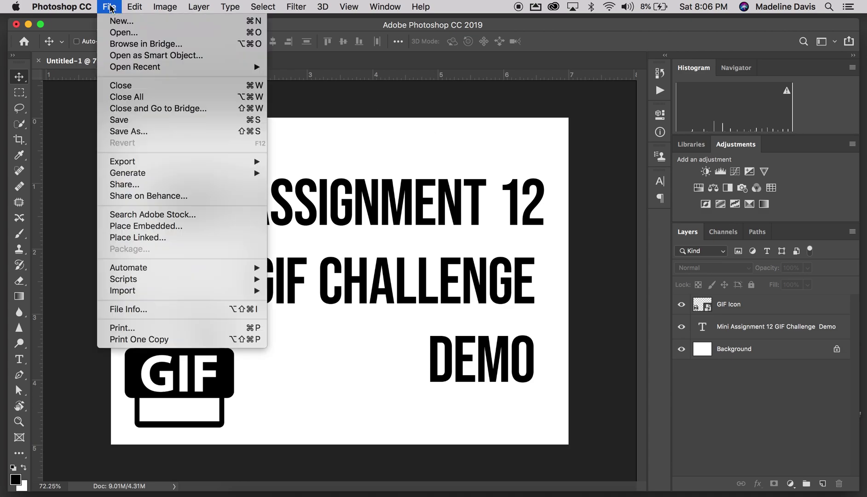
# Import a trimmed range of Drago Doggie Door.MP4 as frame layers with a frame animation
pyautogui.moveTo(157, 294)
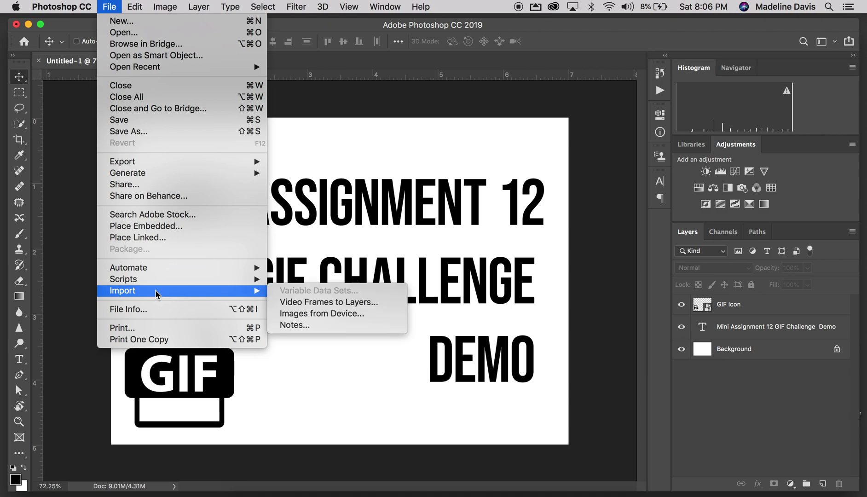
pyautogui.click(307, 303)
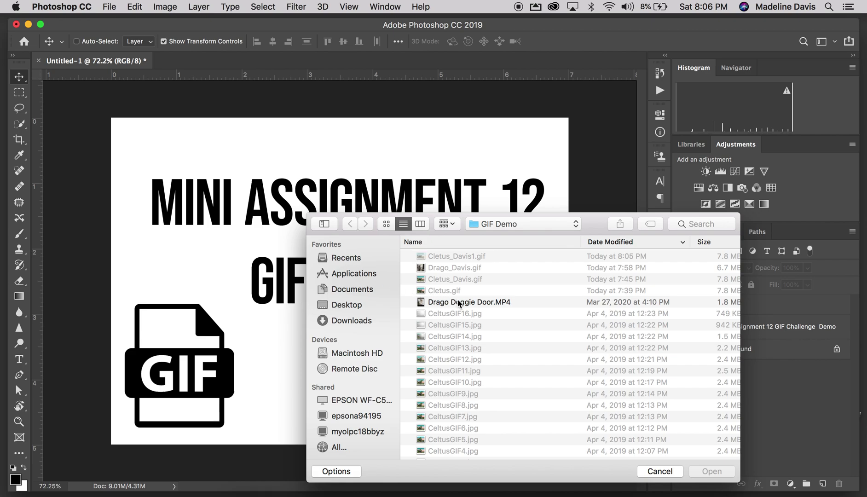
pyautogui.click(456, 302)
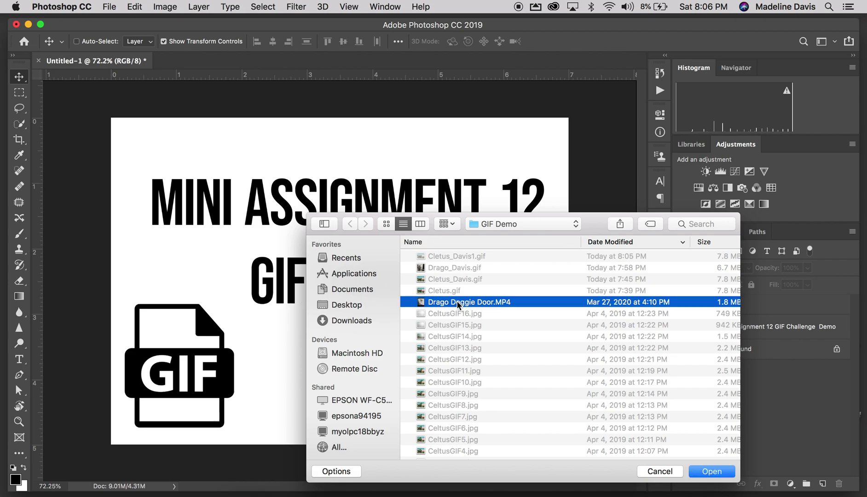
pyautogui.click(726, 473)
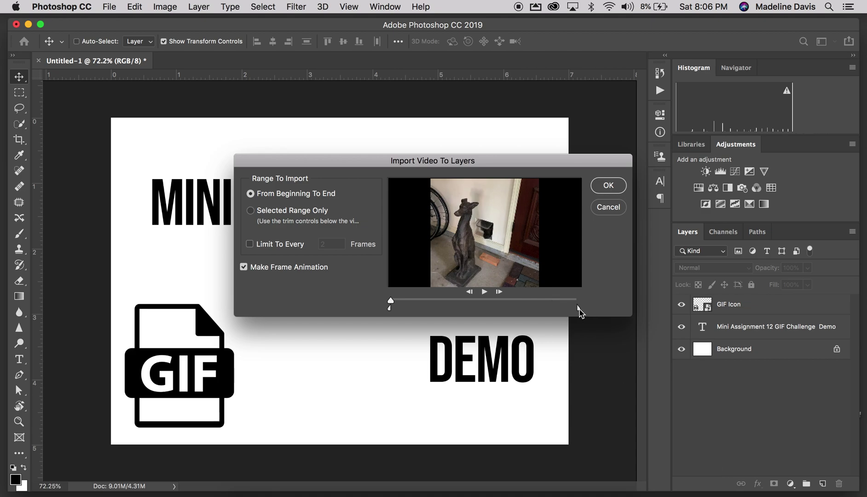
pyautogui.moveTo(578, 308); pyautogui.dragTo(480, 312)
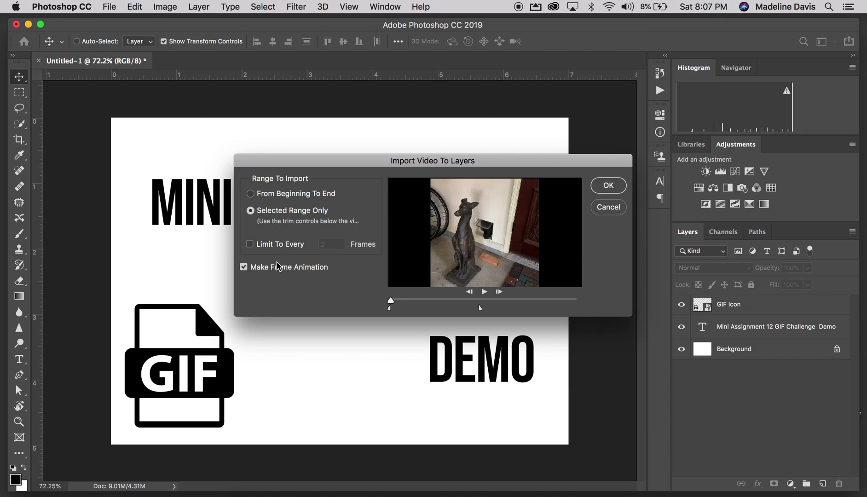
pyautogui.click(484, 292)
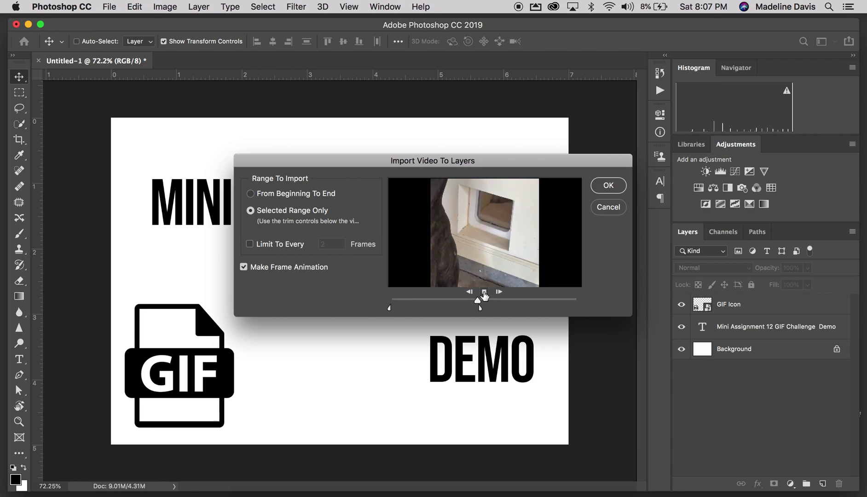
pyautogui.click(609, 185)
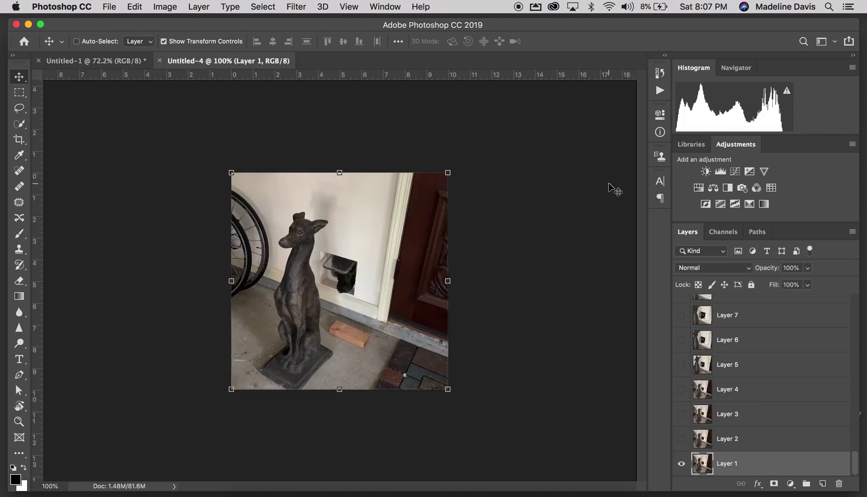
pyautogui.scroll(15, 781, 426)
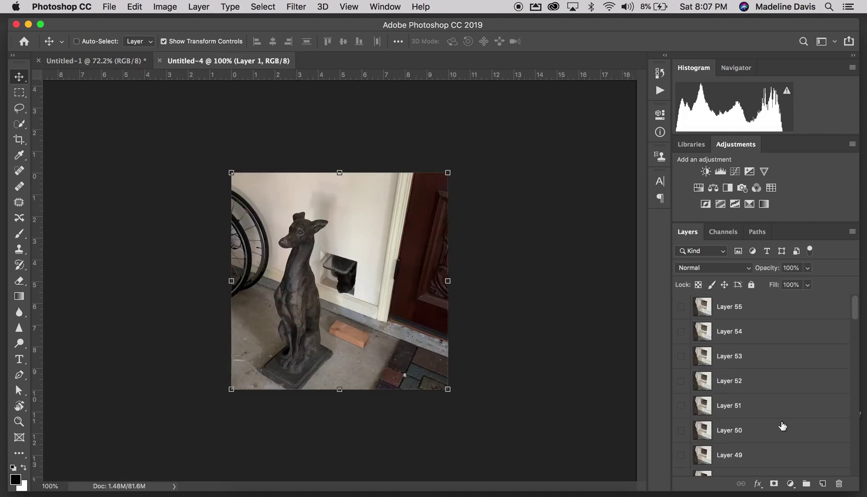
pyautogui.scroll(-15, 783, 425)
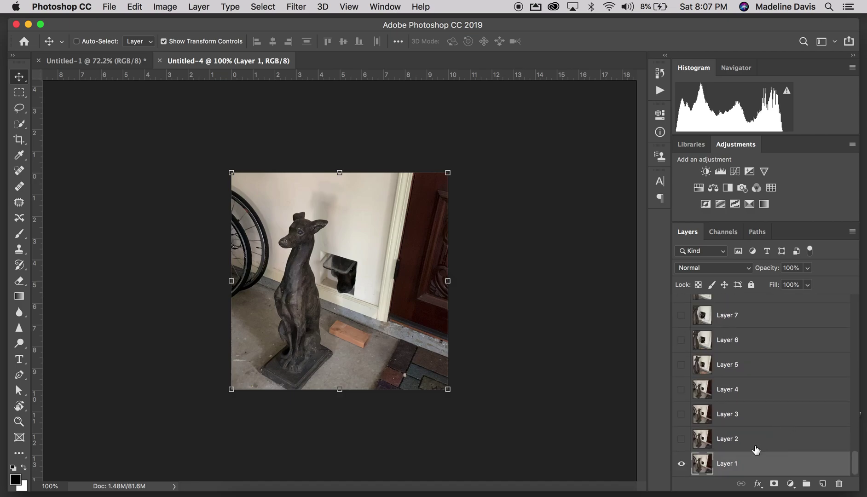
pyautogui.scroll(15, 756, 450)
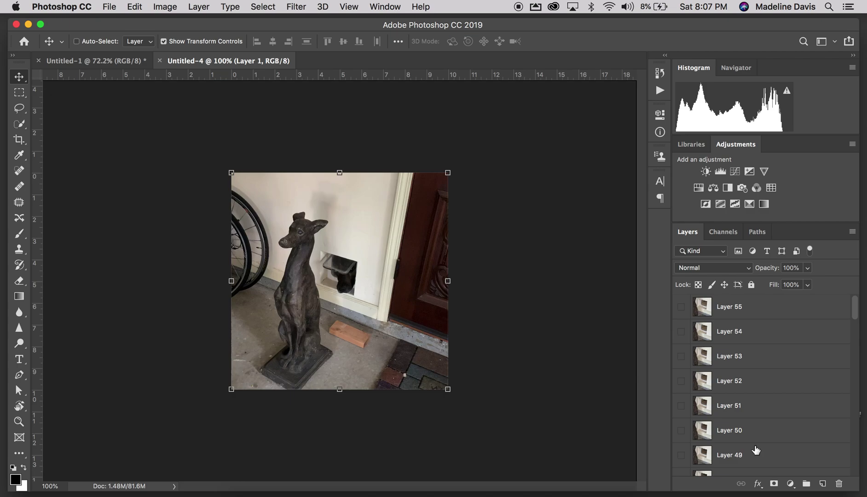
pyautogui.scroll(-15, 755, 450)
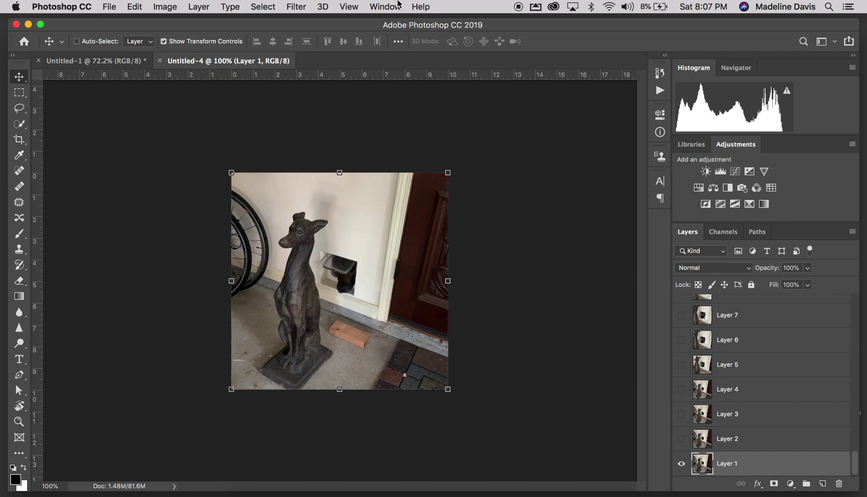
# Show the Timeline panel and play the 55-frame dog-at-the-pet-door animation
pyautogui.click(383, 6)
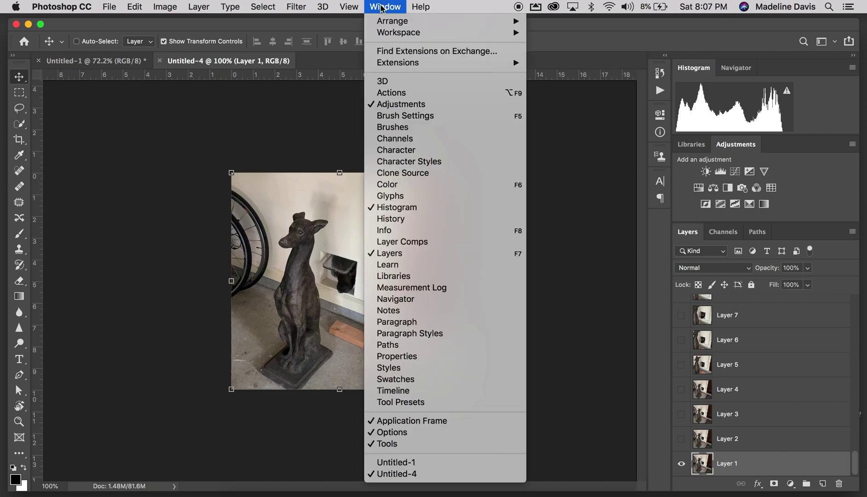
pyautogui.click(457, 394)
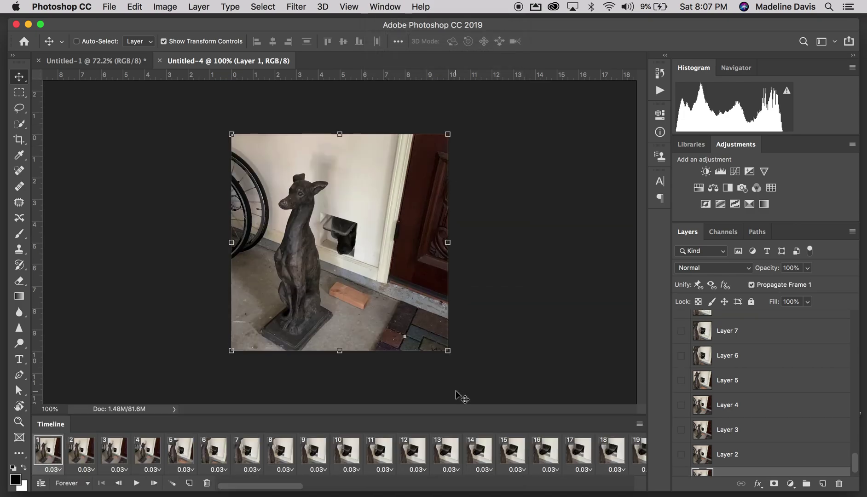
pyautogui.click(639, 424)
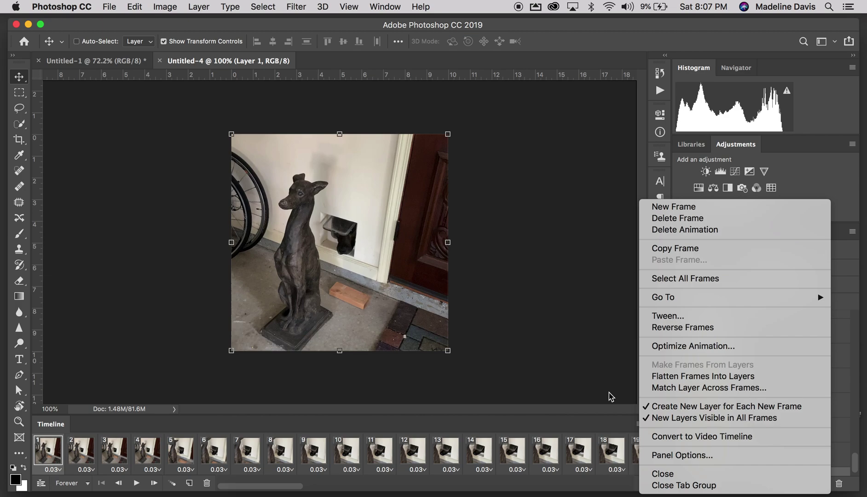
pyautogui.click(562, 373)
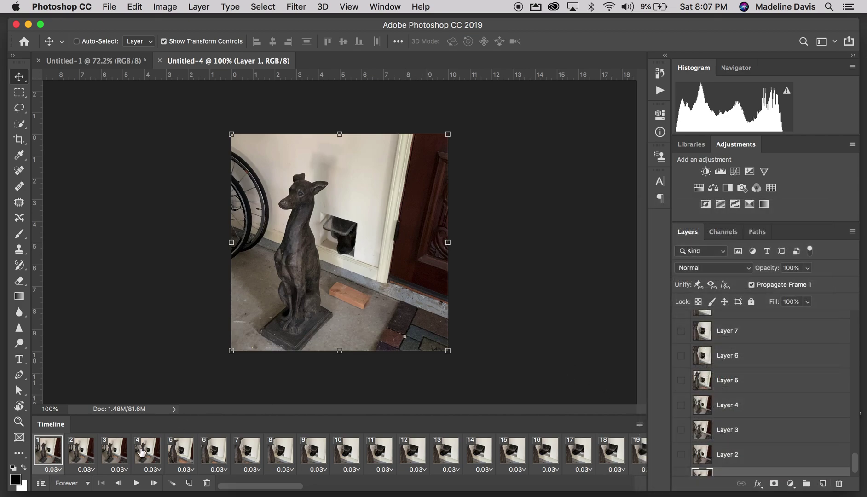
pyautogui.click(137, 484)
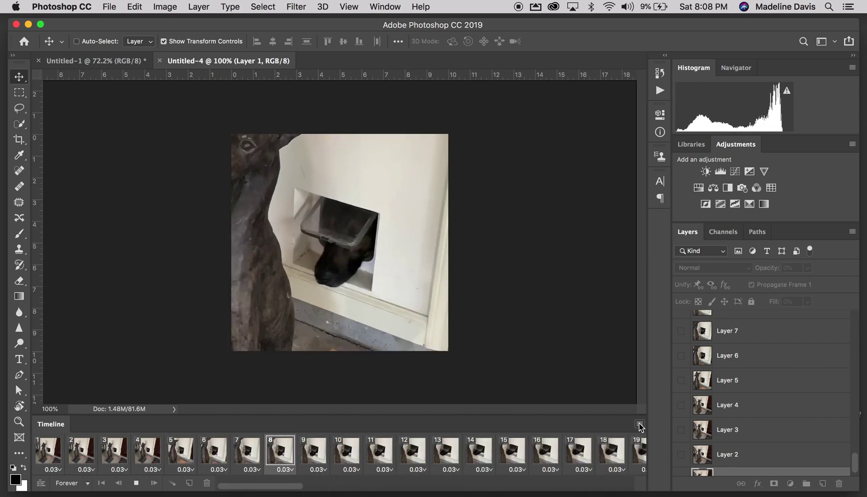
# Stop playback at frame 49, select all frames, and keep their delay at 0.03 seconds
pyautogui.click(640, 424)
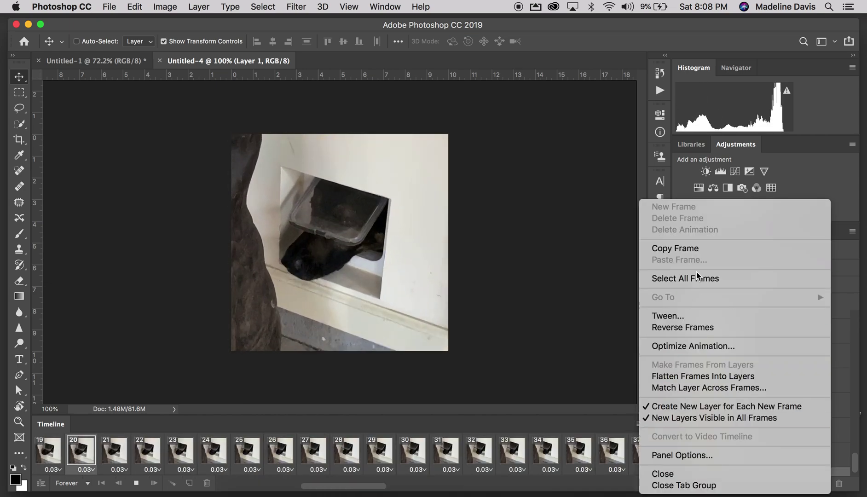
pyautogui.click(696, 279)
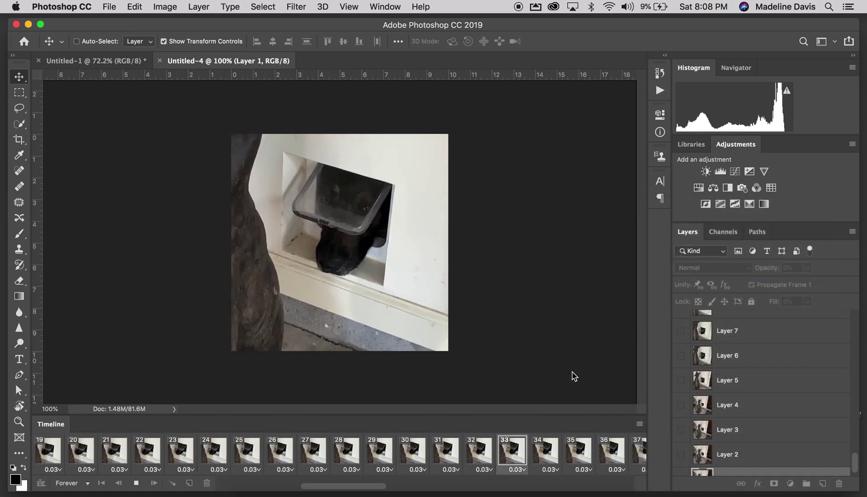
pyautogui.click(135, 483)
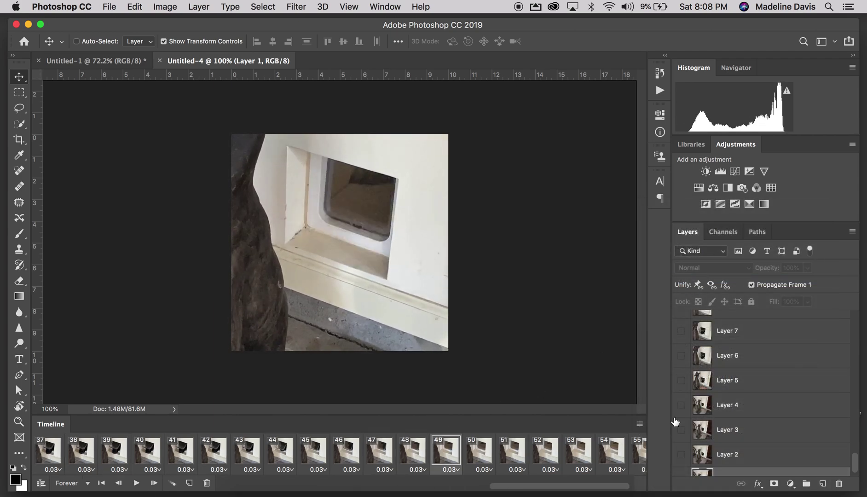
pyautogui.click(645, 424)
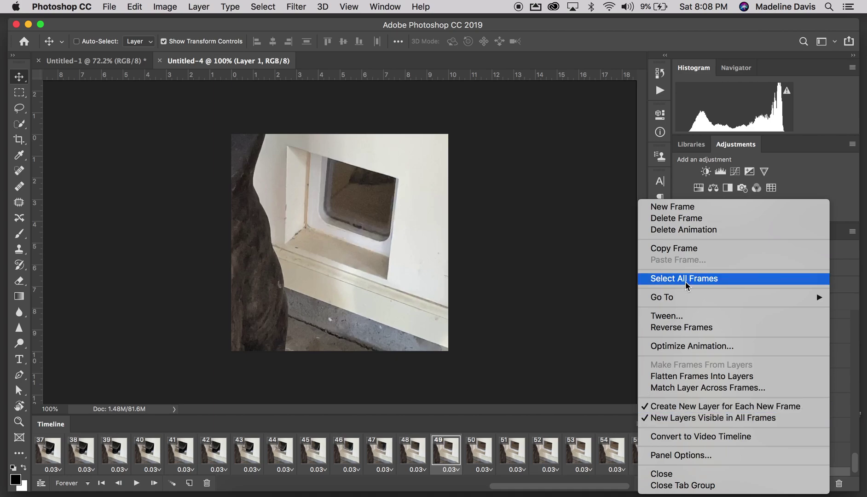
pyautogui.click(685, 281)
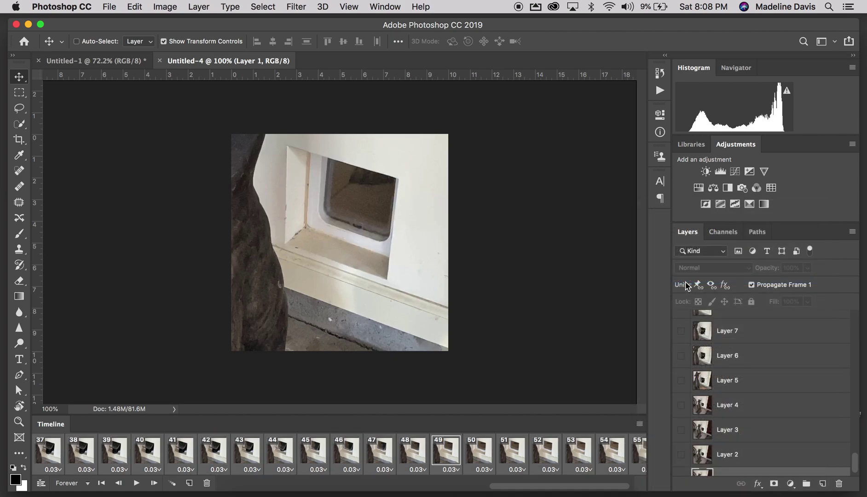
pyautogui.click(455, 469)
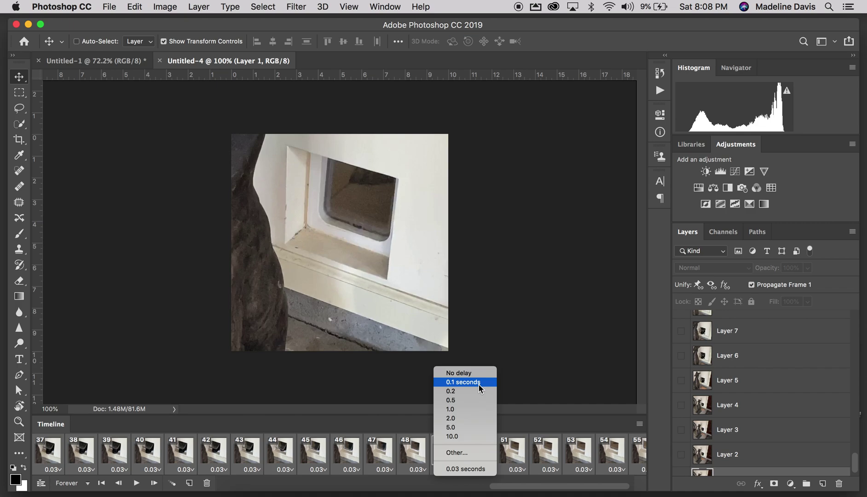
pyautogui.click(534, 385)
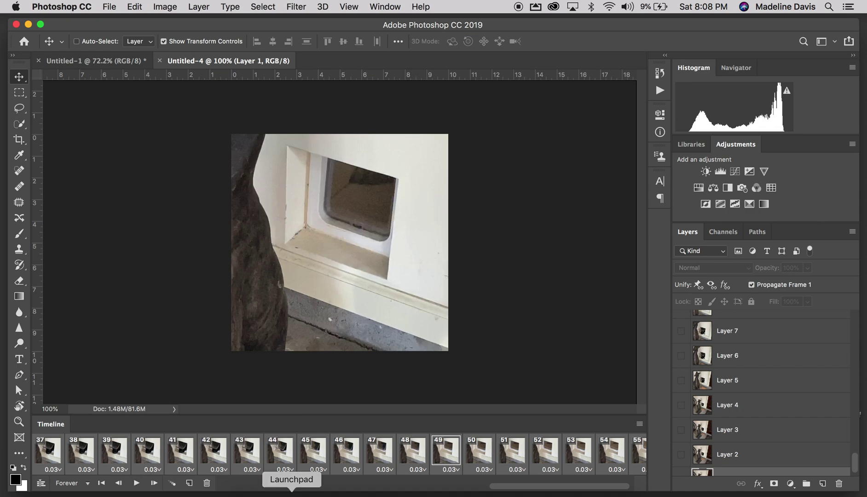
pyautogui.click(113, 7)
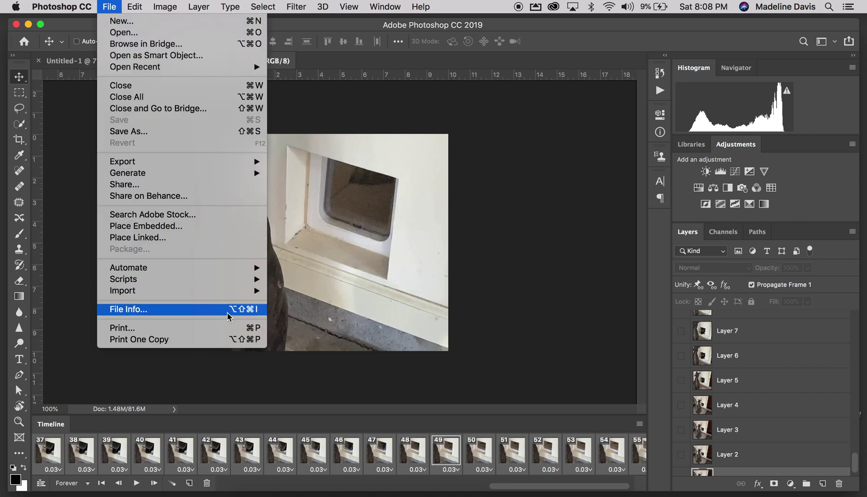
# Store the GIF 128 Dithered settings in Save for Web (Legacy) and close it with Done
pyautogui.moveTo(187, 160)
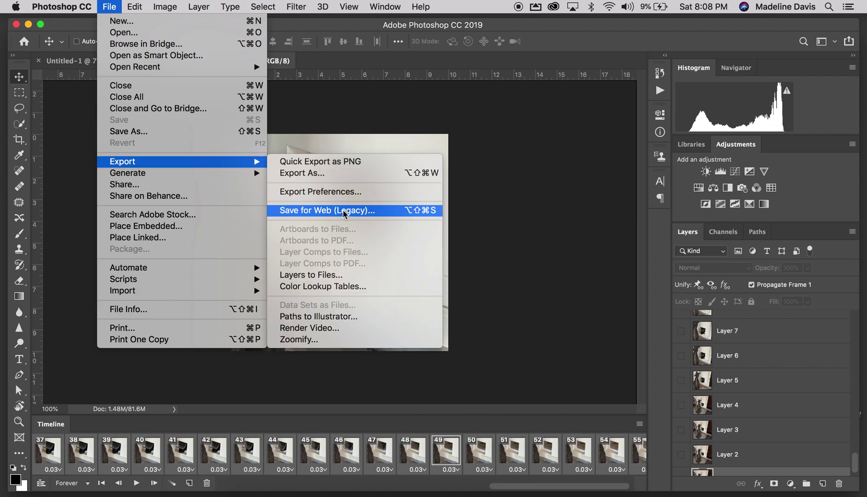
pyautogui.click(328, 212)
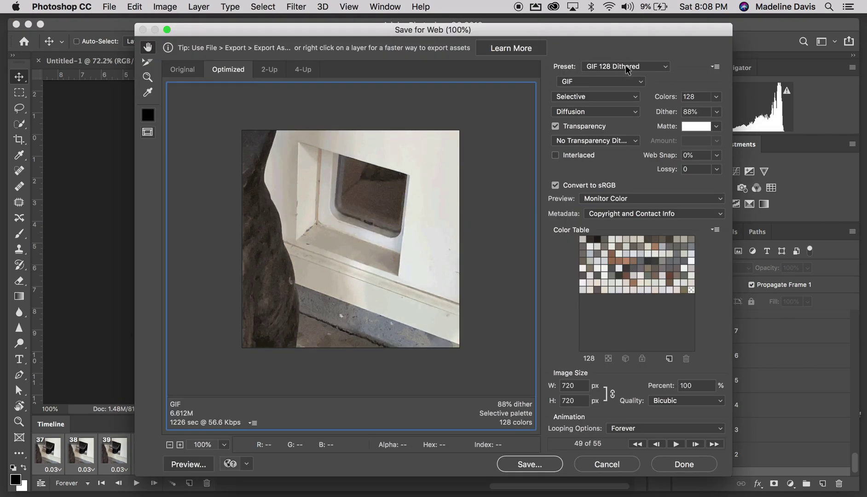
pyautogui.click(625, 65)
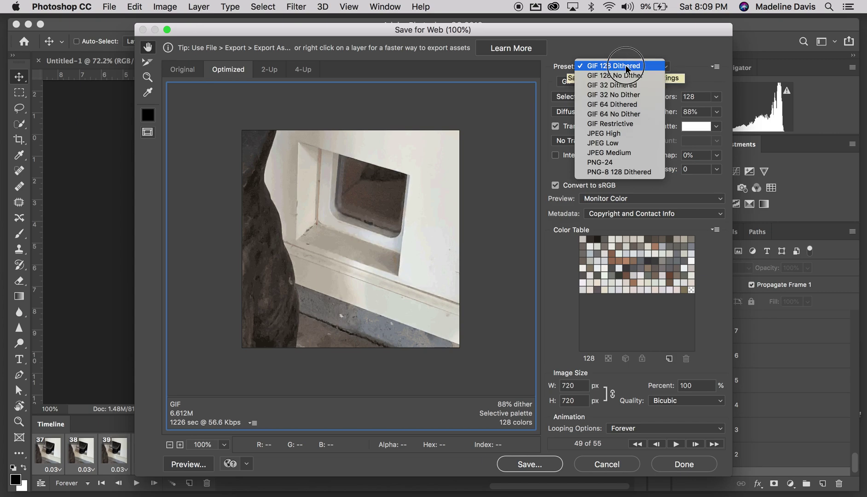
pyautogui.click(625, 65)
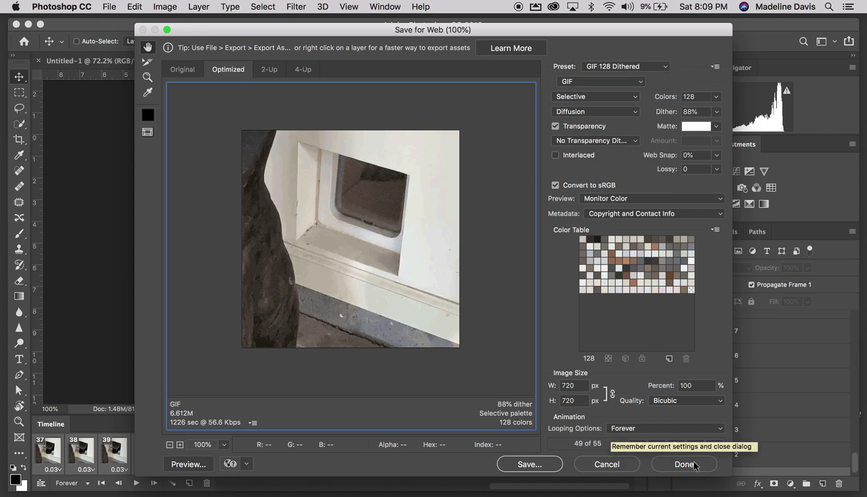
pyautogui.click(694, 461)
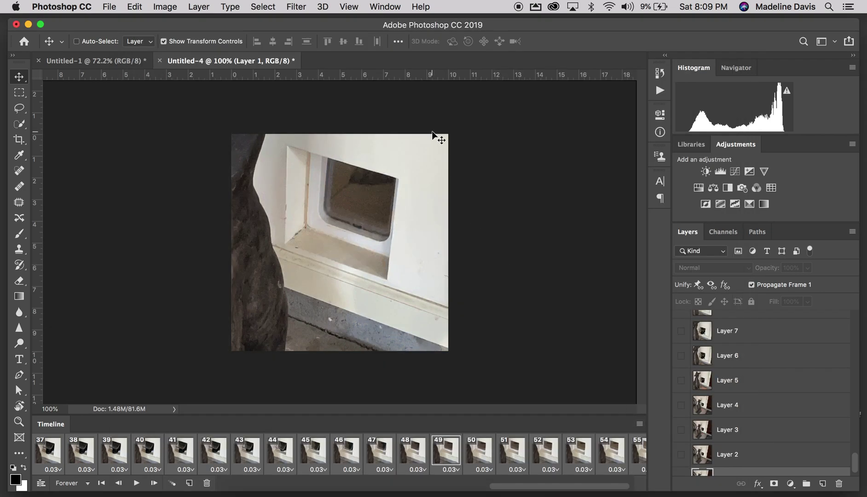
# Export the animation via Save for Web (Legacy) as a Forever-looping GIF into the GIF Demo folder, with the user's file name
pyautogui.click(110, 6)
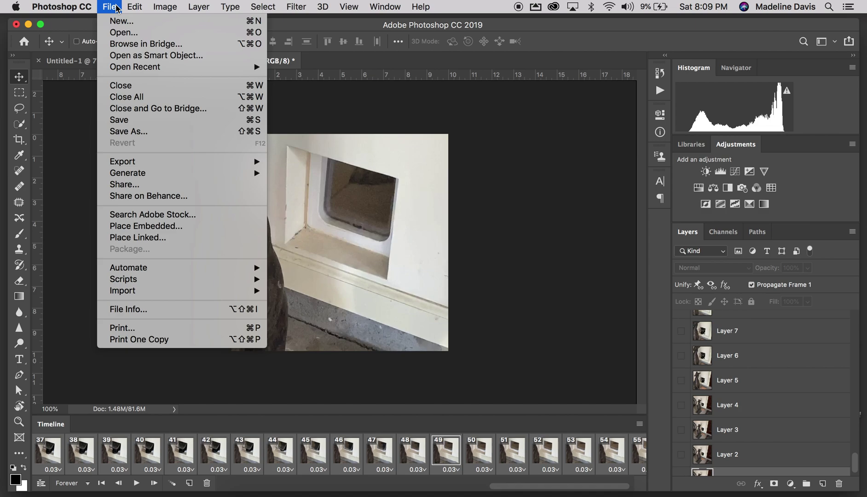
pyautogui.click(339, 210)
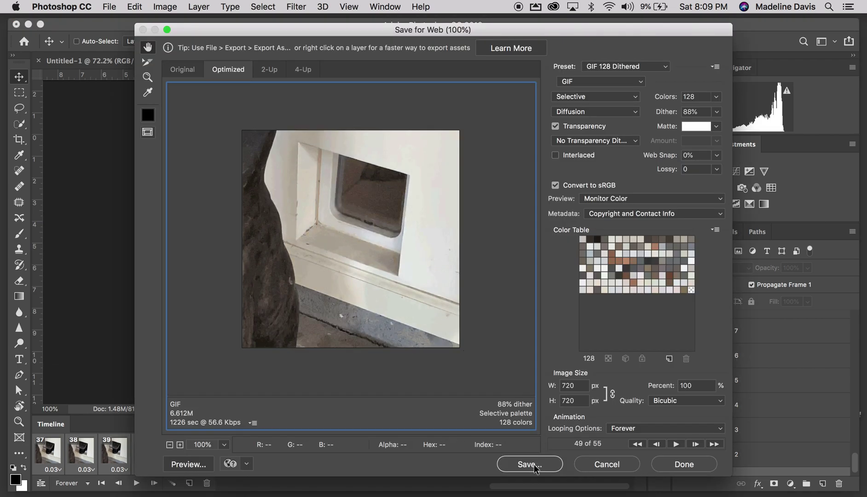
pyautogui.click(626, 428)
pyautogui.click(627, 433)
pyautogui.click(534, 463)
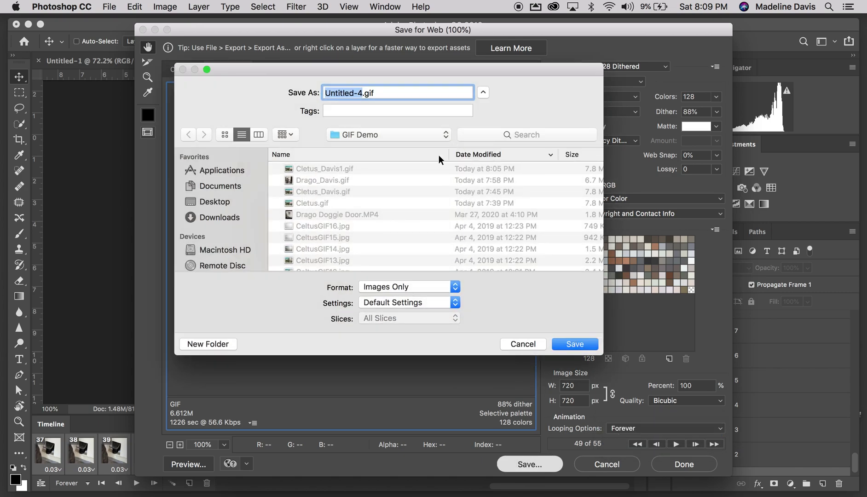
pyautogui.write('Drago')
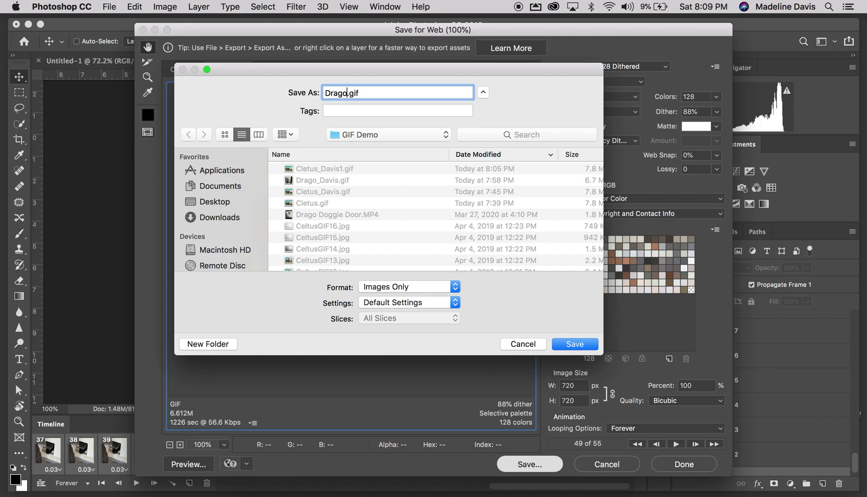
pyautogui.write('_Davis1')
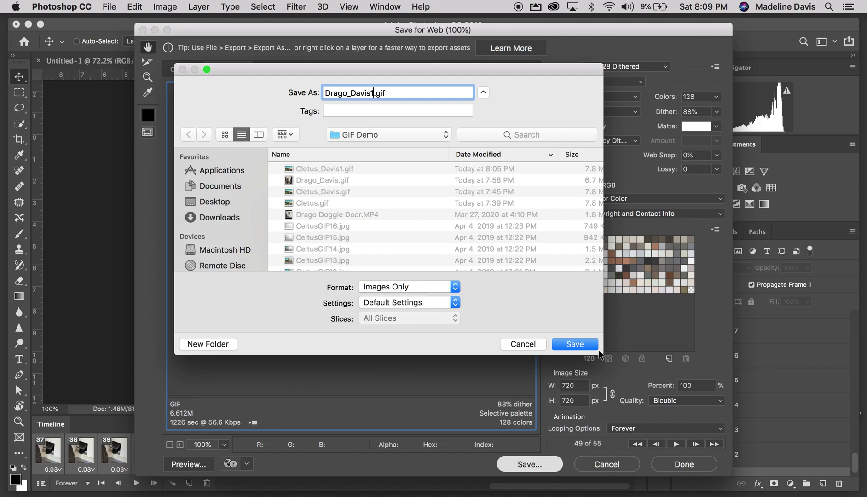
pyautogui.click(563, 344)
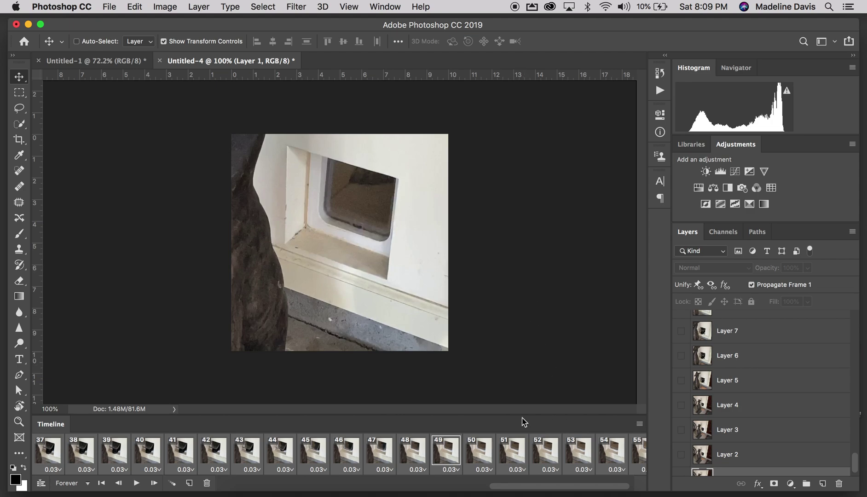
# Scroll back and forth through the 55 Timeline frames to review the dog-door animation
pyautogui.hscroll(-15, 509, 454)
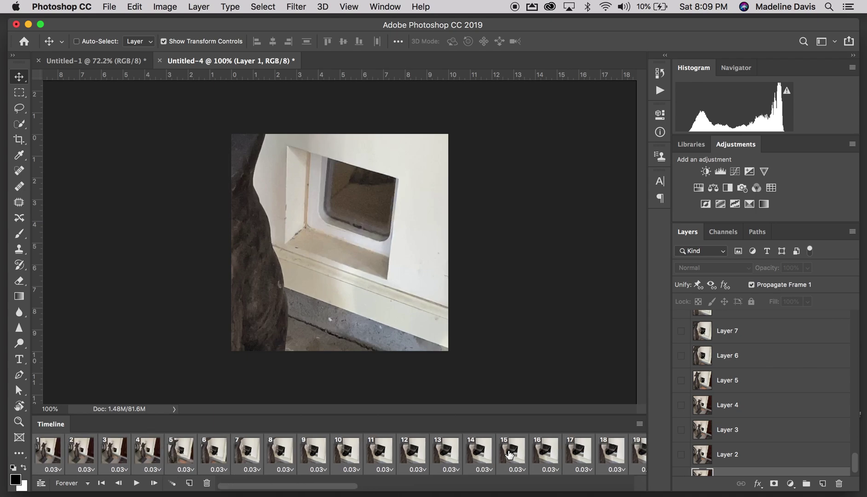
pyautogui.hscroll(15, 509, 454)
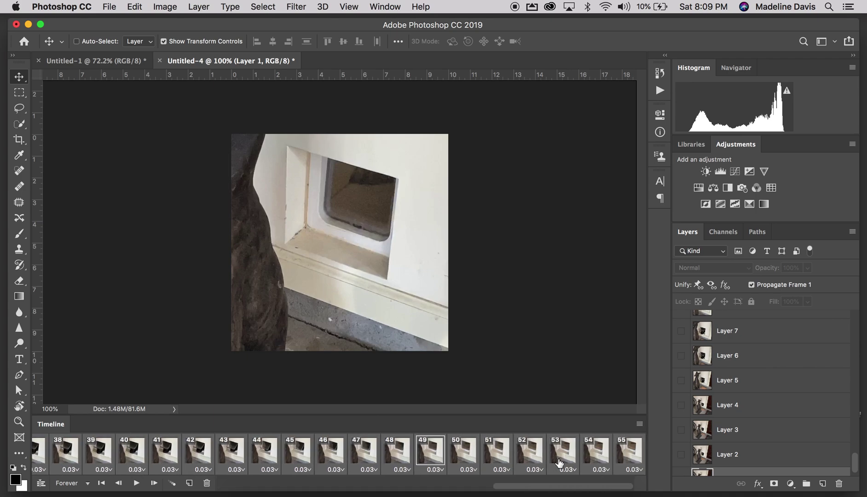
pyautogui.hscroll(-2, 470, 456)
pyautogui.hscroll(-12, 469, 456)
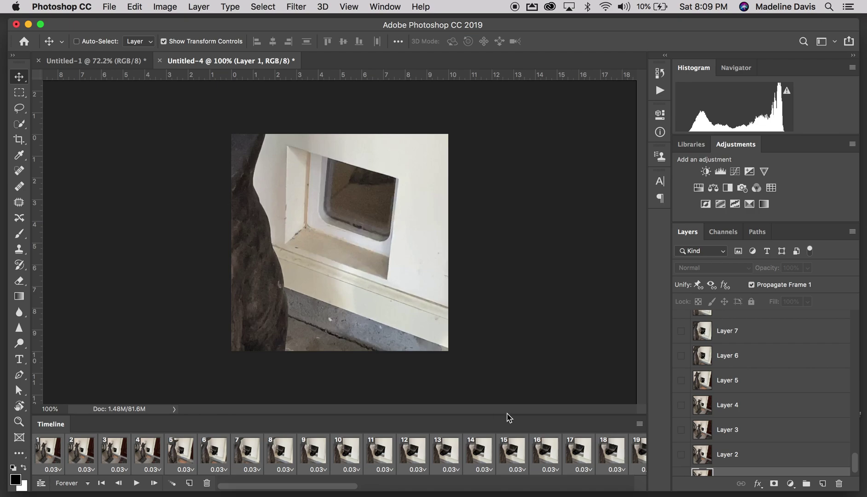
pyautogui.hscroll(5, 609, 459)
pyautogui.hscroll(9, 610, 459)
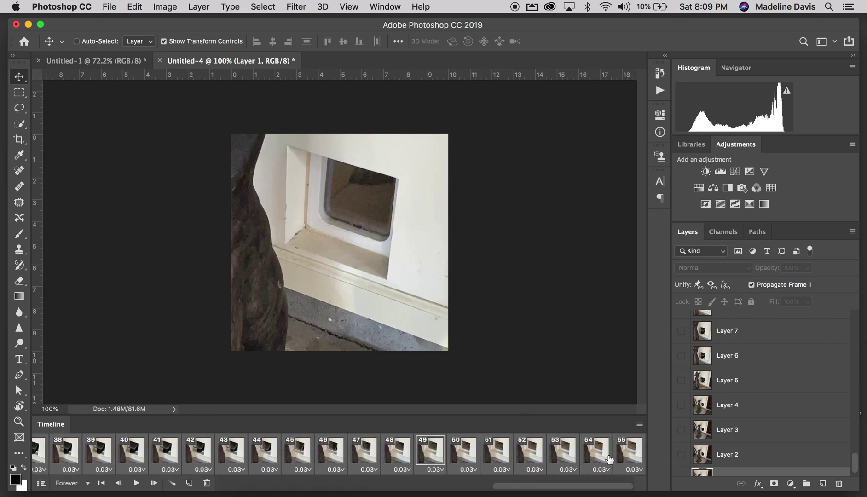
pyautogui.hscroll(-13, 610, 459)
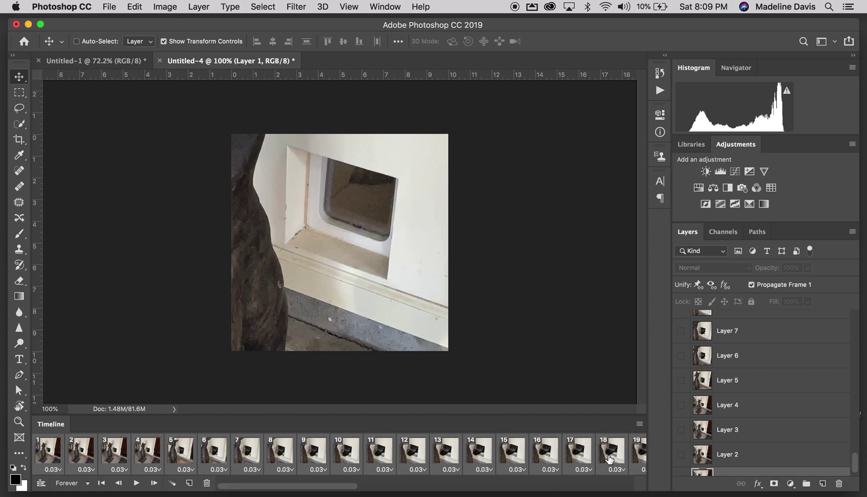